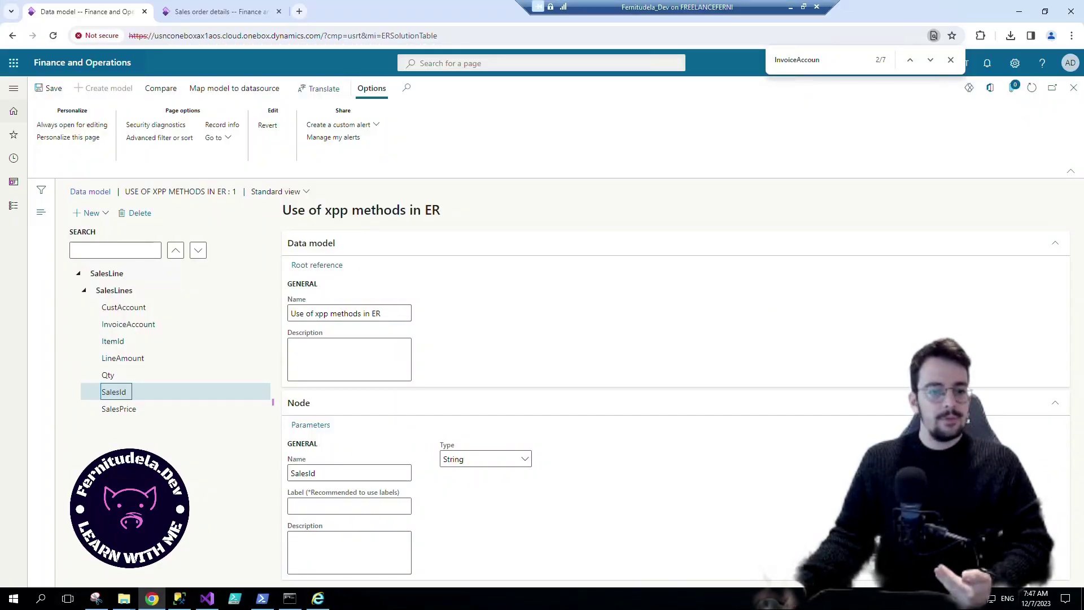
- Examine the nodes of the "Use of xpp methods in ER" data model, including SalesLine, SalesLines, CustAccount and InvoiceAccount
{"action": "left_click", "coordinate": [114, 290]}
{"action": "left_click", "coordinate": [107, 274]}
{"action": "left_click", "coordinate": [115, 290]}
{"action": "left_click", "coordinate": [128, 324]}
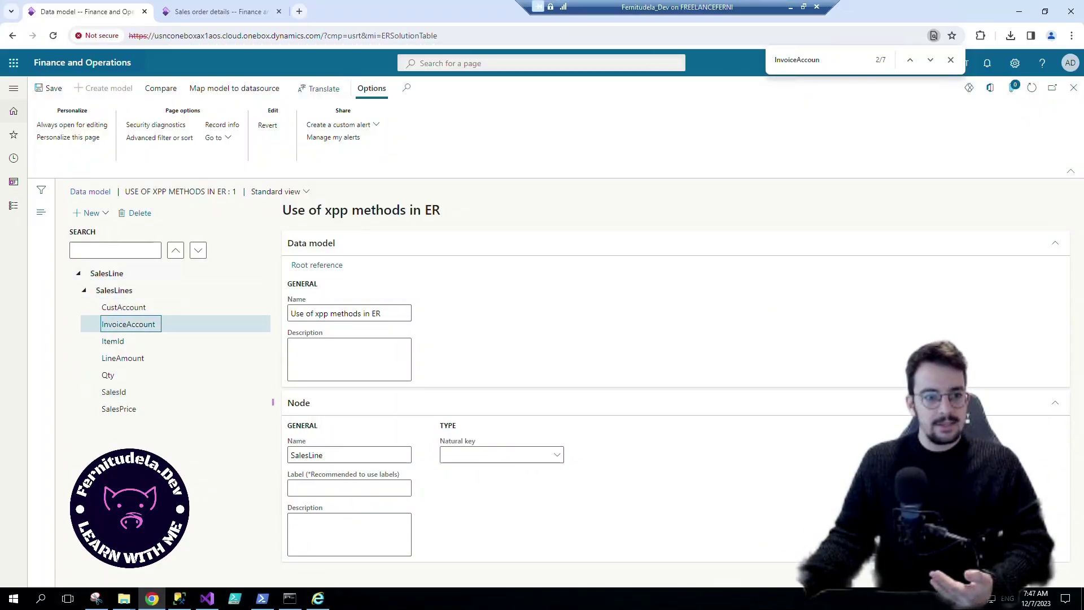
{"action": "left_click", "coordinate": [13, 35]}
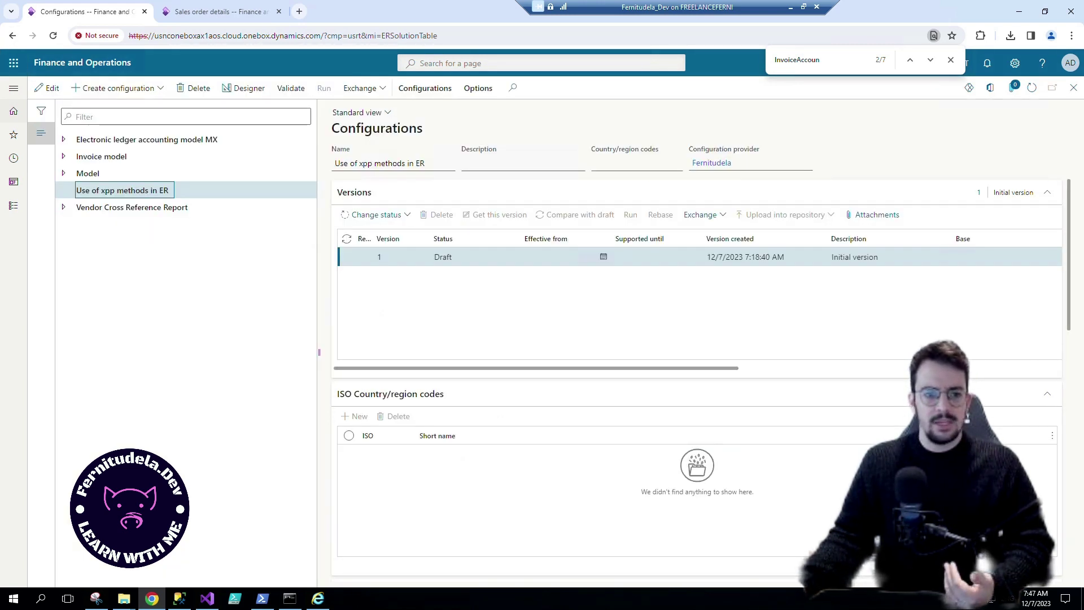
{"action": "left_click", "coordinate": [243, 88]}
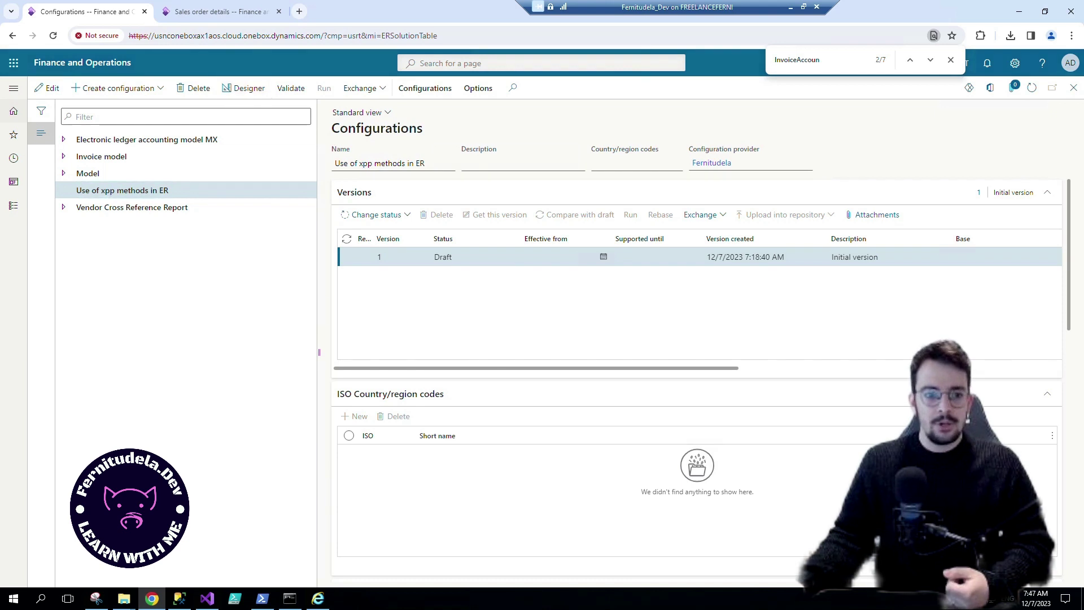
{"action": "left_click", "coordinate": [84, 291]}
{"action": "left_click", "coordinate": [124, 308]}
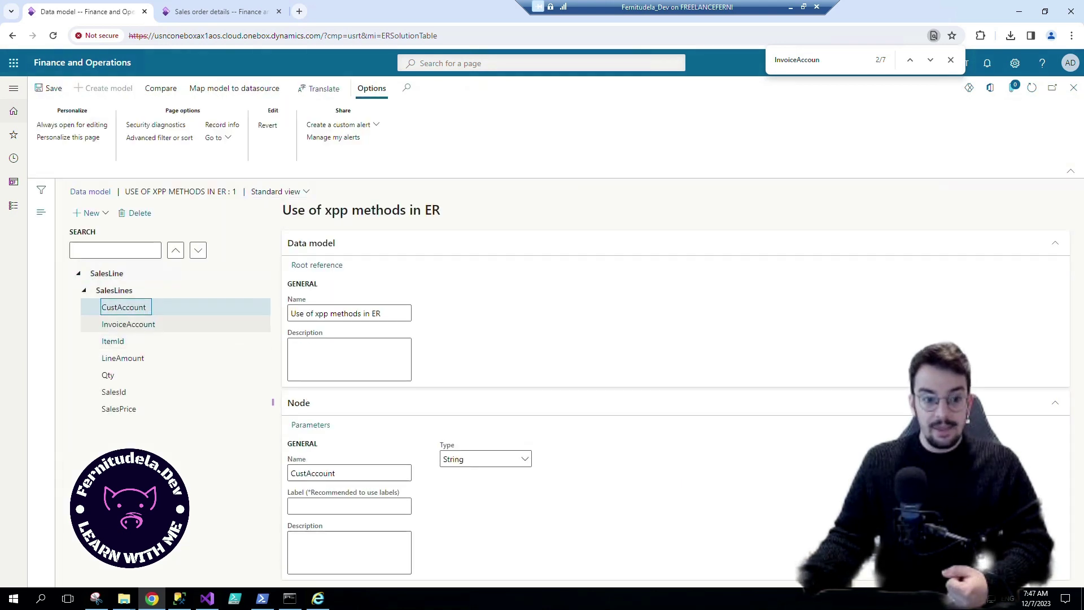
{"action": "left_click", "coordinate": [128, 324]}
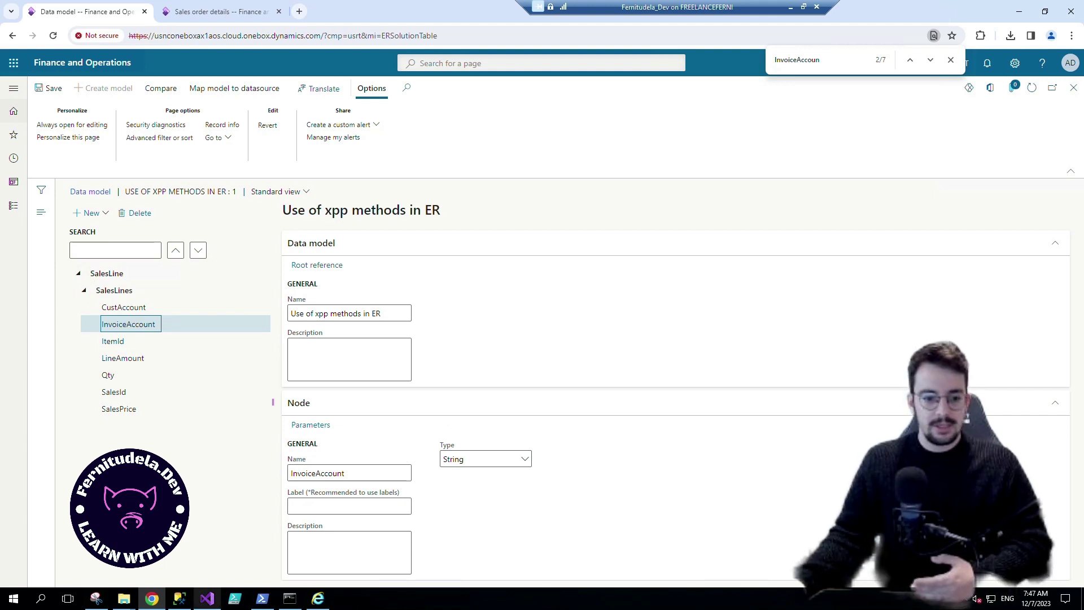
- Check the salesTable method of the SalesLine table in Visual Studio and return to the data model in Chrome
{"action": "key", "text": "alt+Tab"}
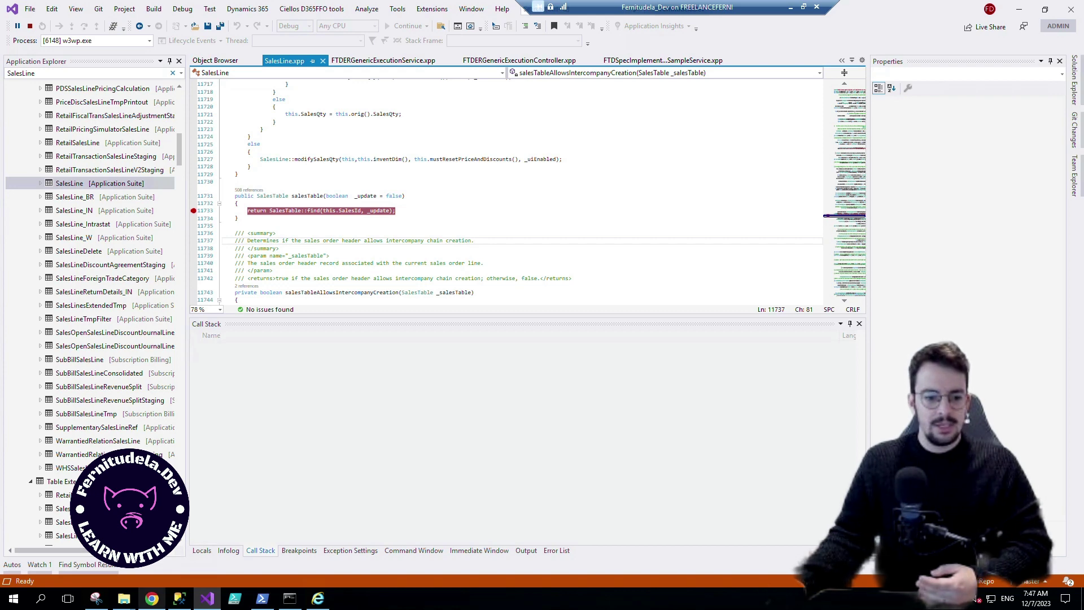
{"action": "key", "text": "alt+Tab"}
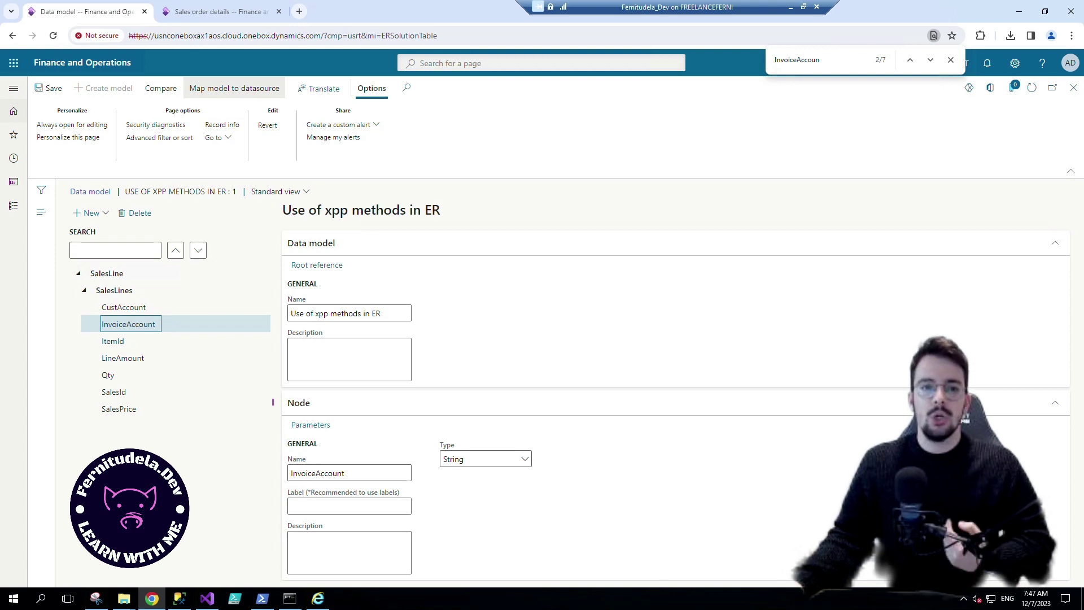
- Create a model-to-datasource mapping for the SalesLine definition, save it and open it in the mapping designer
{"action": "left_click", "coordinate": [234, 88]}
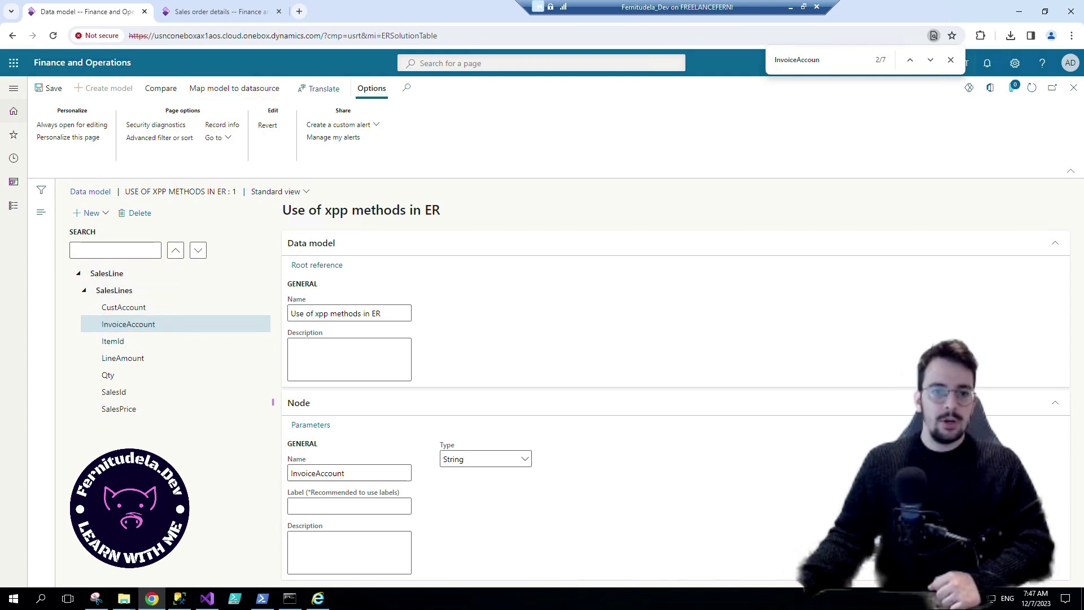
{"action": "left_click", "coordinate": [88, 88]}
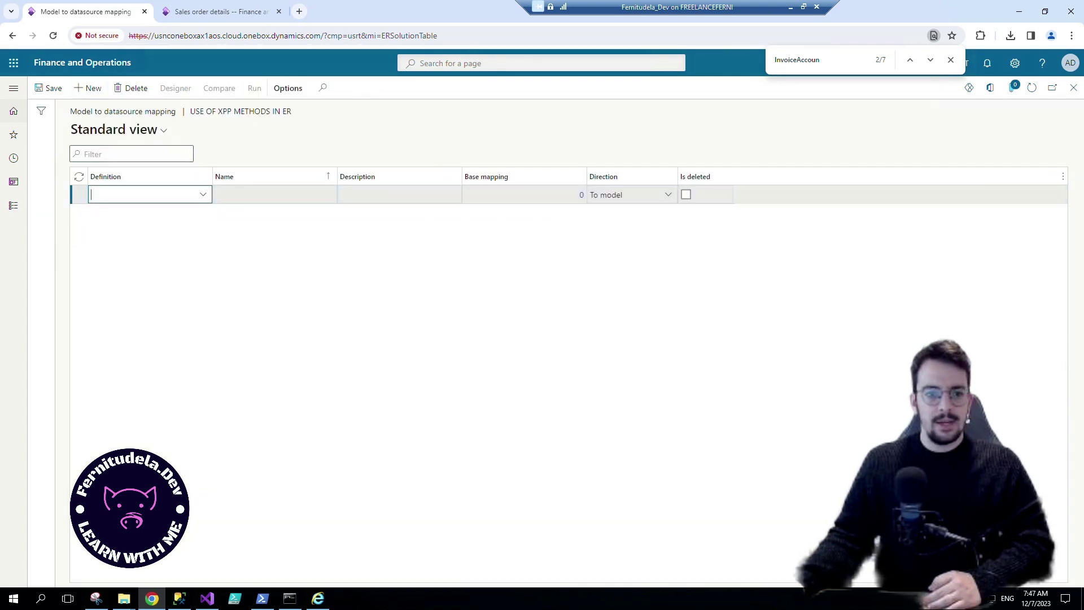
{"action": "left_click", "coordinate": [203, 194]}
{"action": "left_click", "coordinate": [110, 230]}
{"action": "left_click", "coordinate": [48, 88]}
{"action": "left_click", "coordinate": [175, 88]}
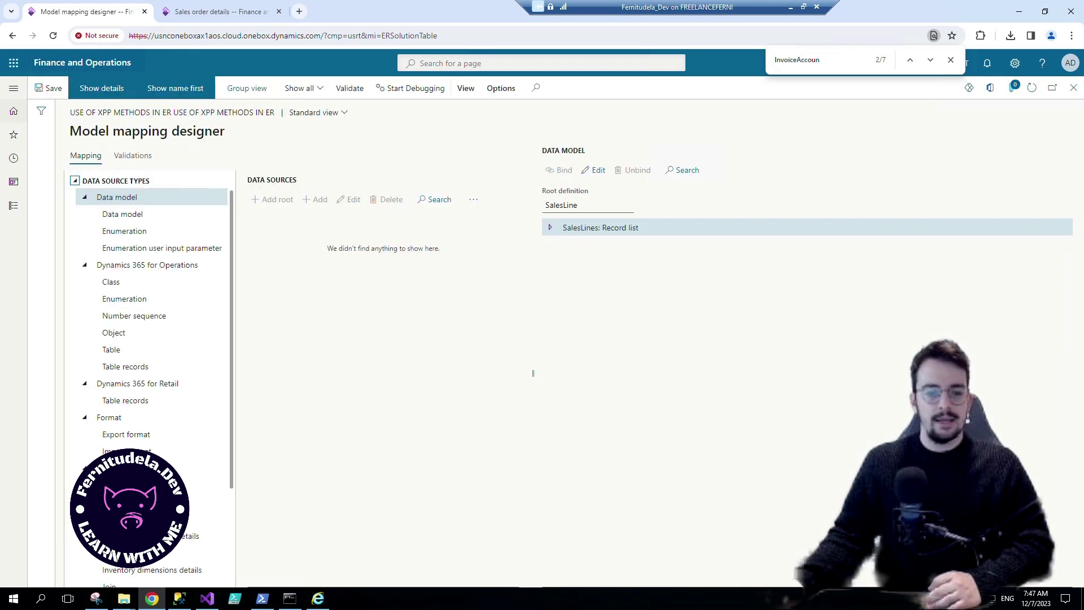
- Add a root Table records data source named SalesLine for the SalesLine table, with Ask for query enabled
{"action": "scroll", "coordinate": [152, 282], "scroll_direction": "down", "scroll_amount": 3}
{"action": "scroll", "coordinate": [153, 282], "scroll_direction": "up", "scroll_amount": 3}
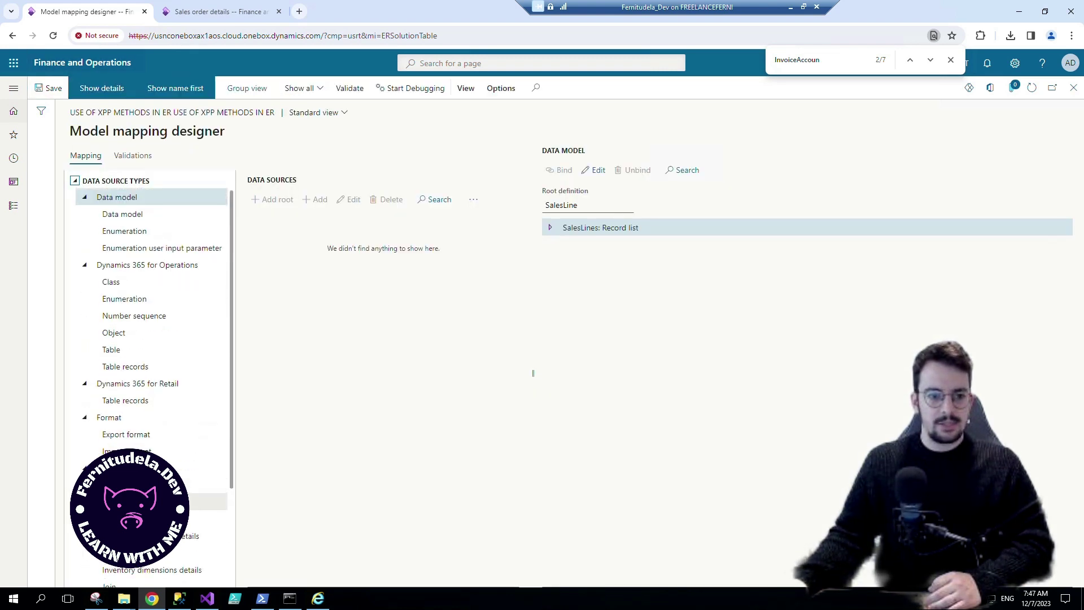
{"action": "left_click", "coordinate": [126, 367]}
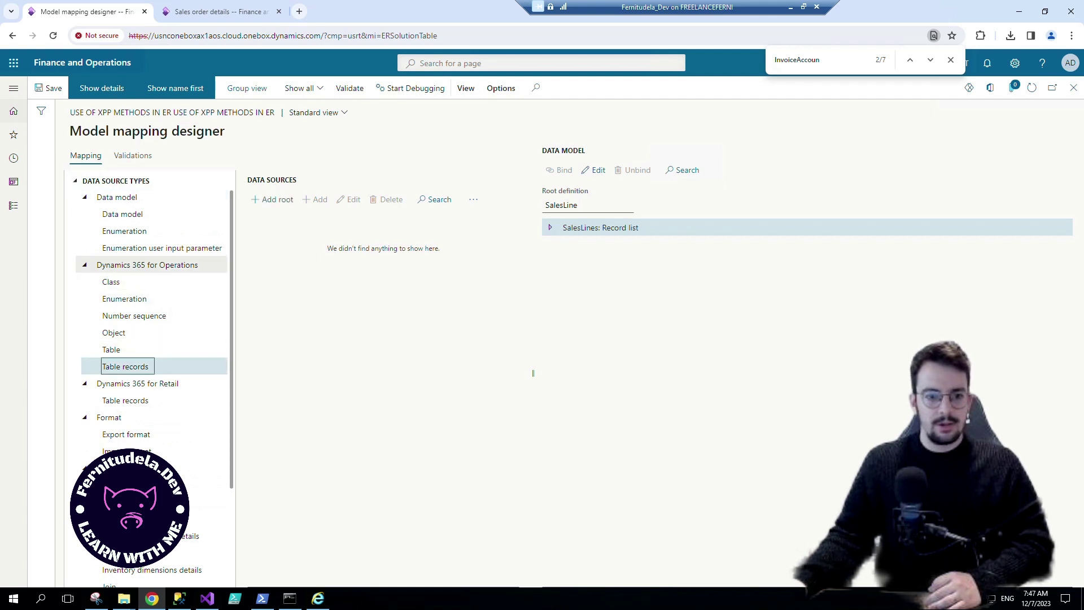
{"action": "left_click", "coordinate": [272, 200]}
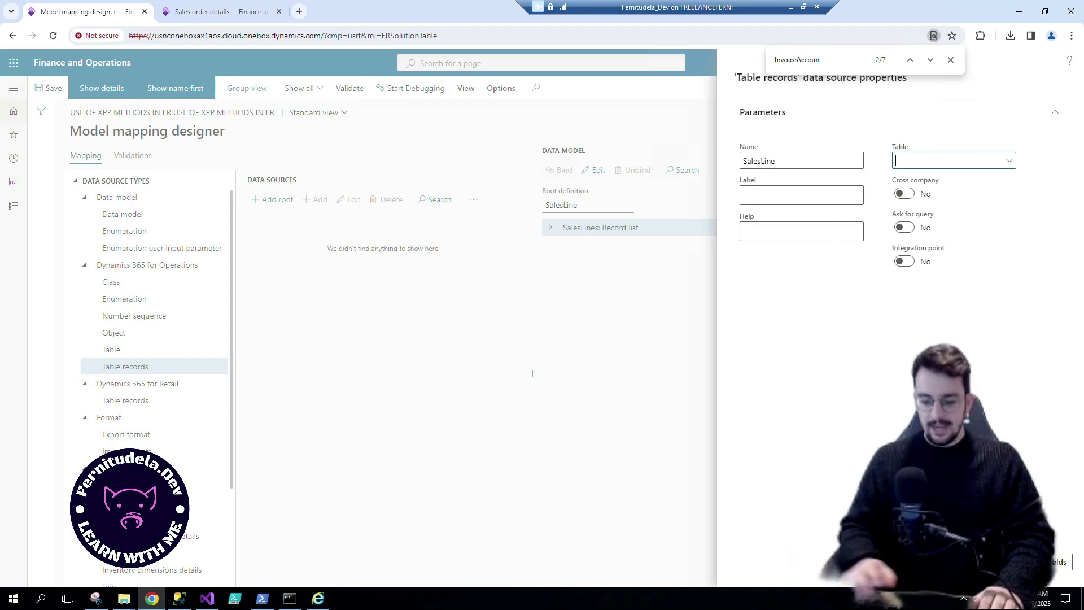
{"action": "type", "text": "SalesLine"}
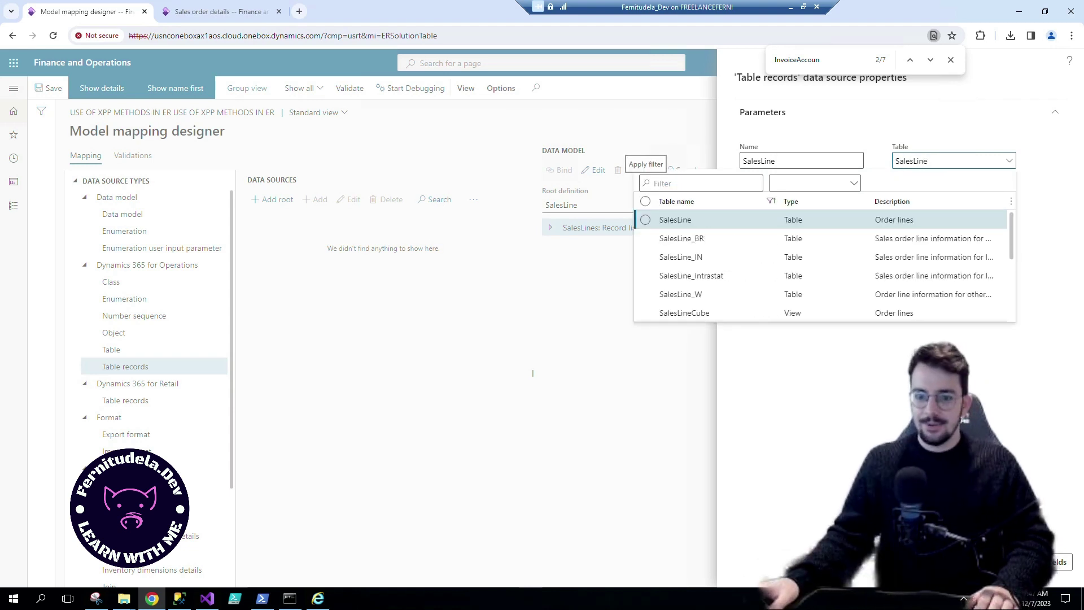
{"action": "left_click", "coordinate": [675, 219]}
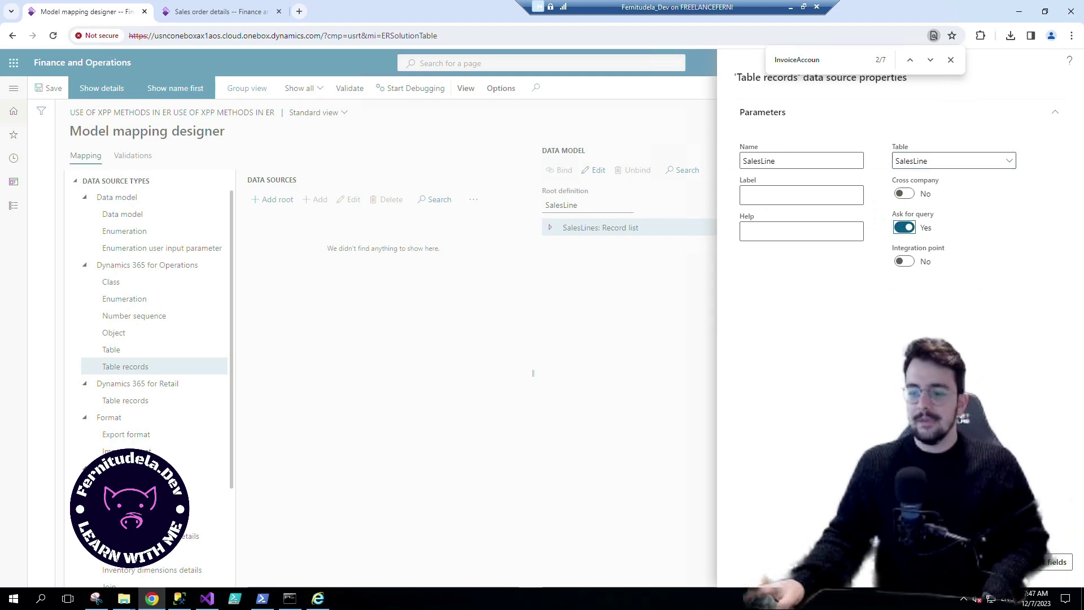
{"action": "left_click", "coordinate": [934, 562]}
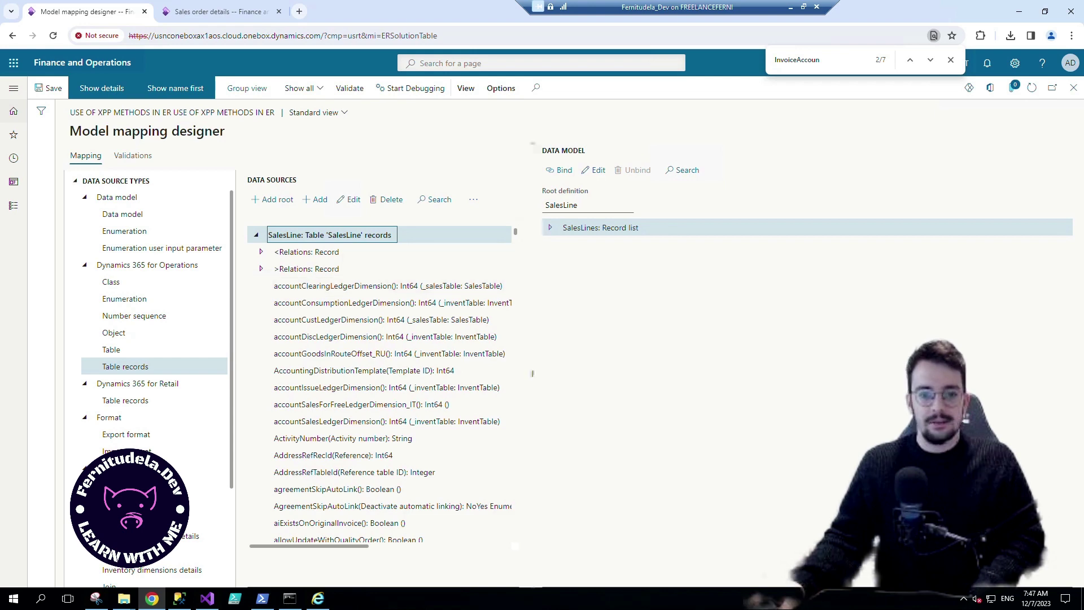
- Bind the ItemId field under the SalesLines record list to the ItemId field of the SalesLine data source
{"action": "left_click", "coordinate": [550, 227]}
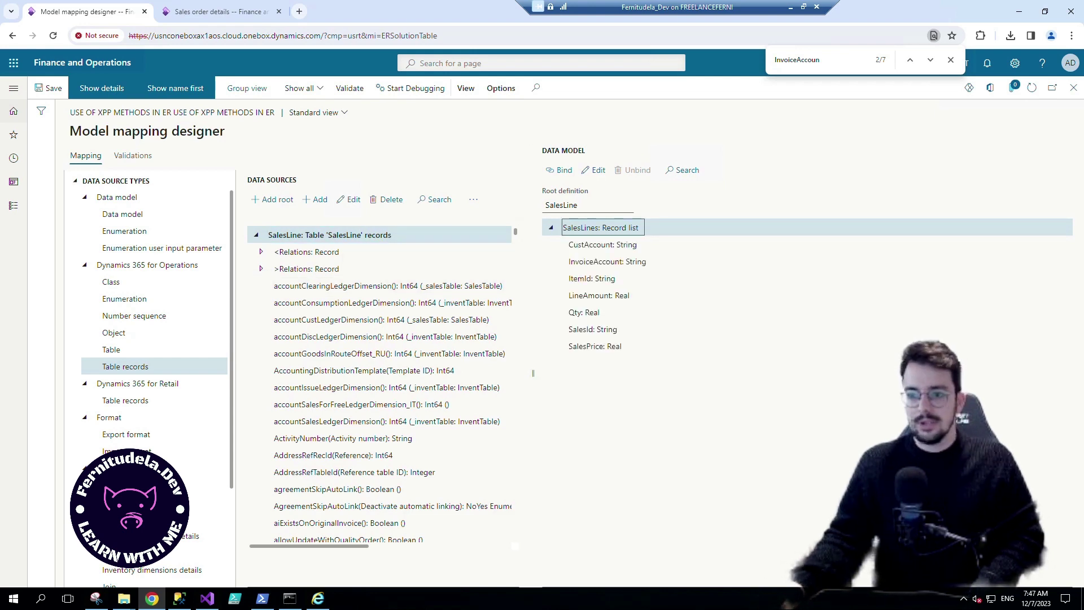
{"action": "scroll", "coordinate": [380, 384], "scroll_direction": "down", "scroll_amount": 1}
{"action": "scroll", "coordinate": [379, 384], "scroll_direction": "up", "scroll_amount": 1}
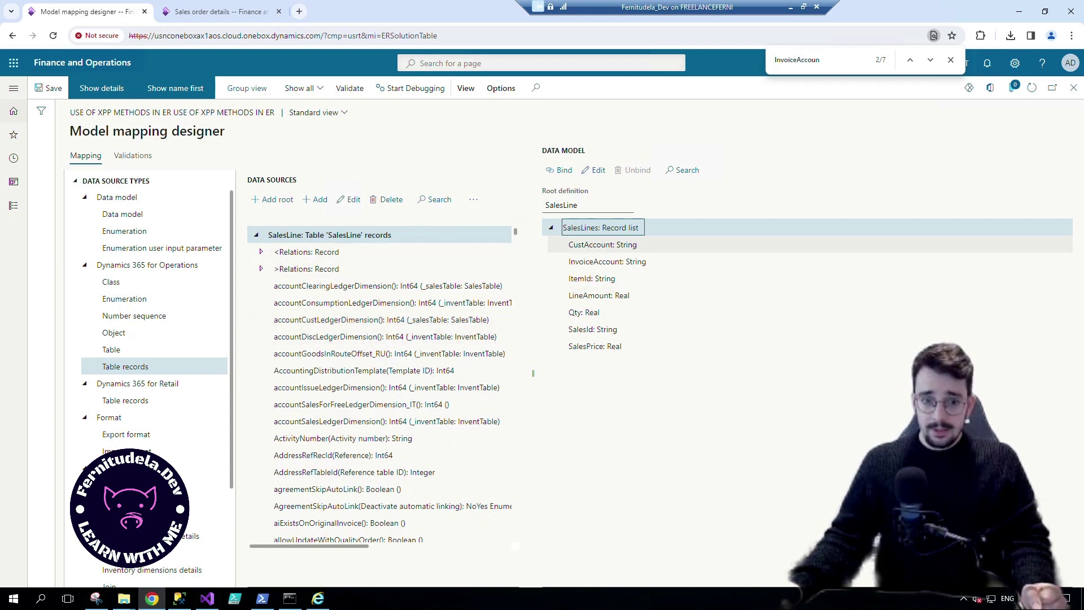
{"action": "left_click", "coordinate": [592, 278]}
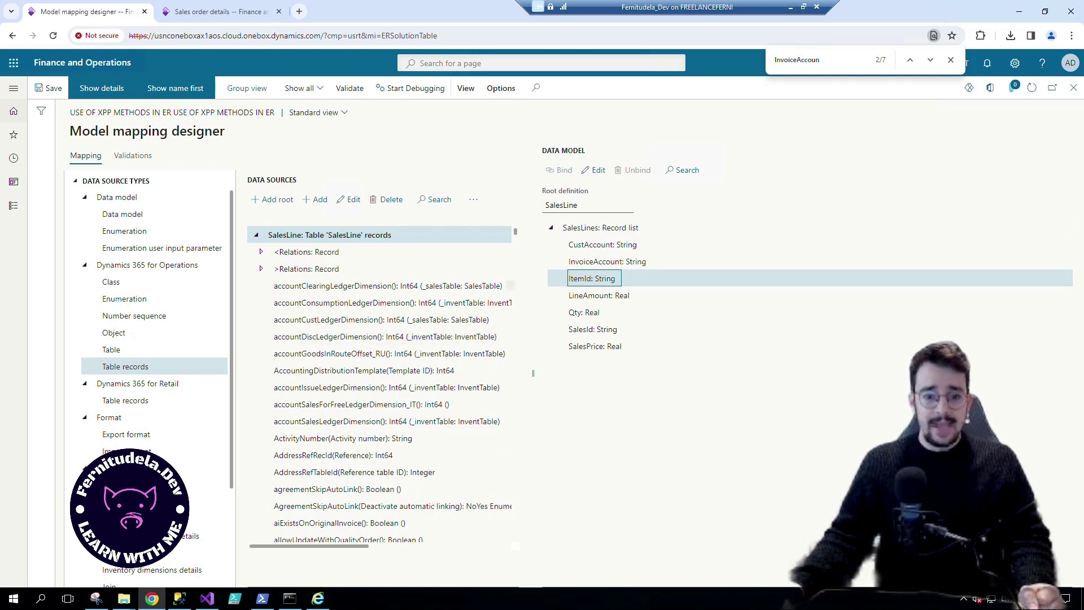
{"action": "scroll", "coordinate": [384, 308], "scroll_direction": "down", "scroll_amount": 15}
{"action": "scroll", "coordinate": [384, 308], "scroll_direction": "down", "scroll_amount": 20}
{"action": "scroll", "coordinate": [384, 371], "scroll_direction": "up", "scroll_amount": 3}
{"action": "left_click", "coordinate": [339, 370]}
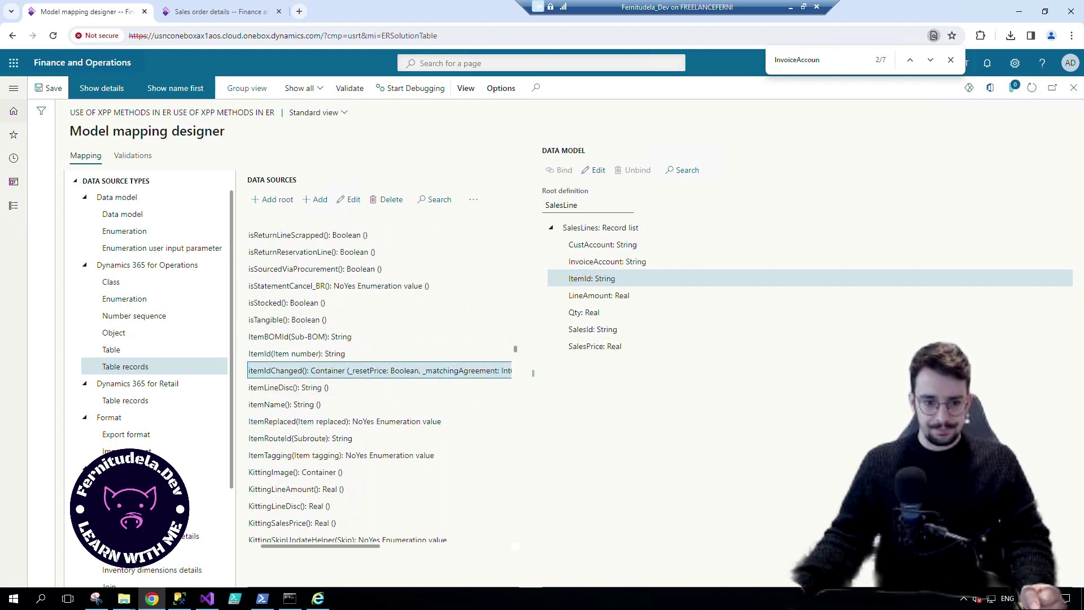
{"action": "left_click", "coordinate": [321, 353]}
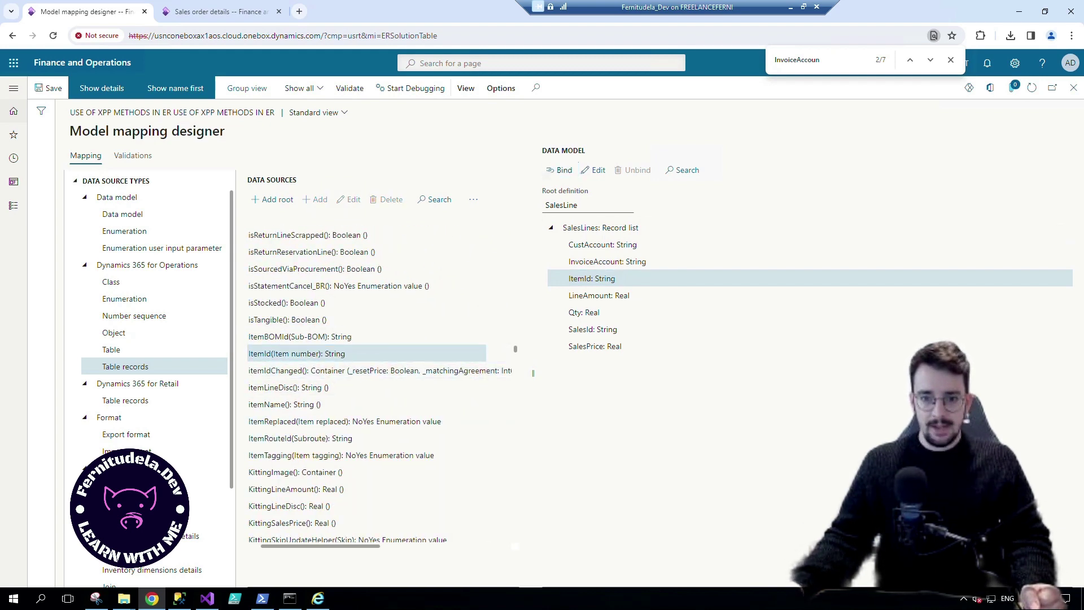
- Bind the SalesLines record list in the data model to the SalesLine table records data source
{"action": "left_click", "coordinate": [600, 227]}
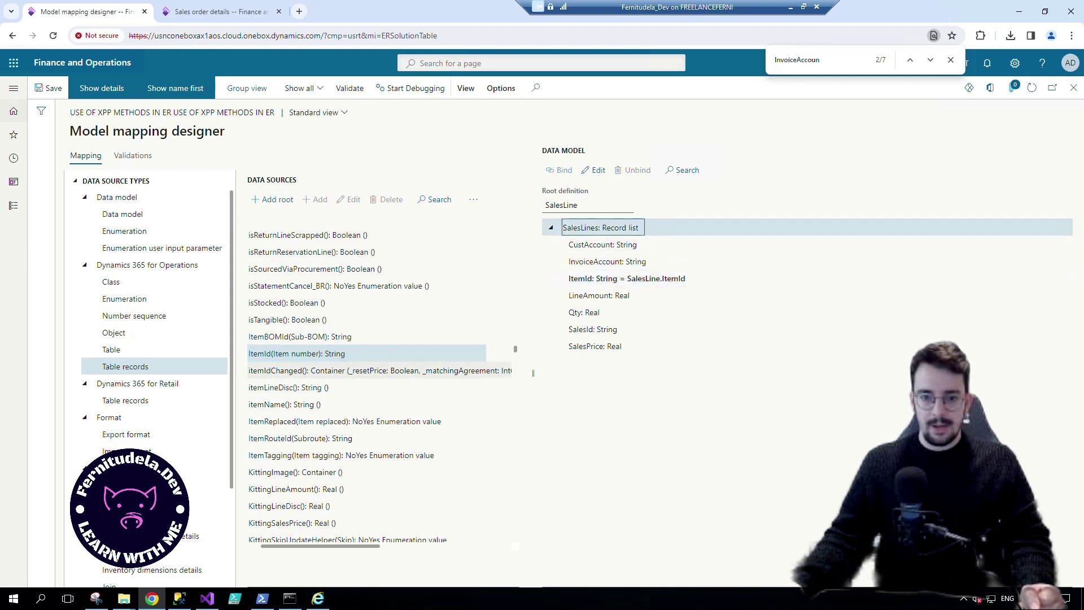
{"action": "left_click_drag", "start_coordinate": [515, 349], "coordinate": [514, 230]}
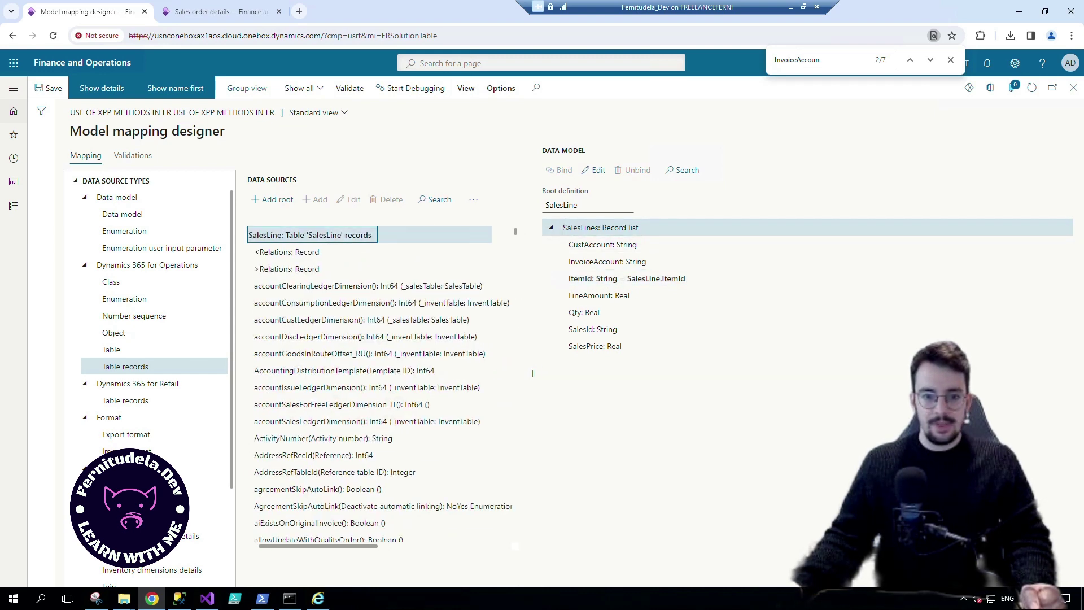
{"action": "left_click", "coordinate": [561, 170]}
{"action": "left_click", "coordinate": [627, 278]}
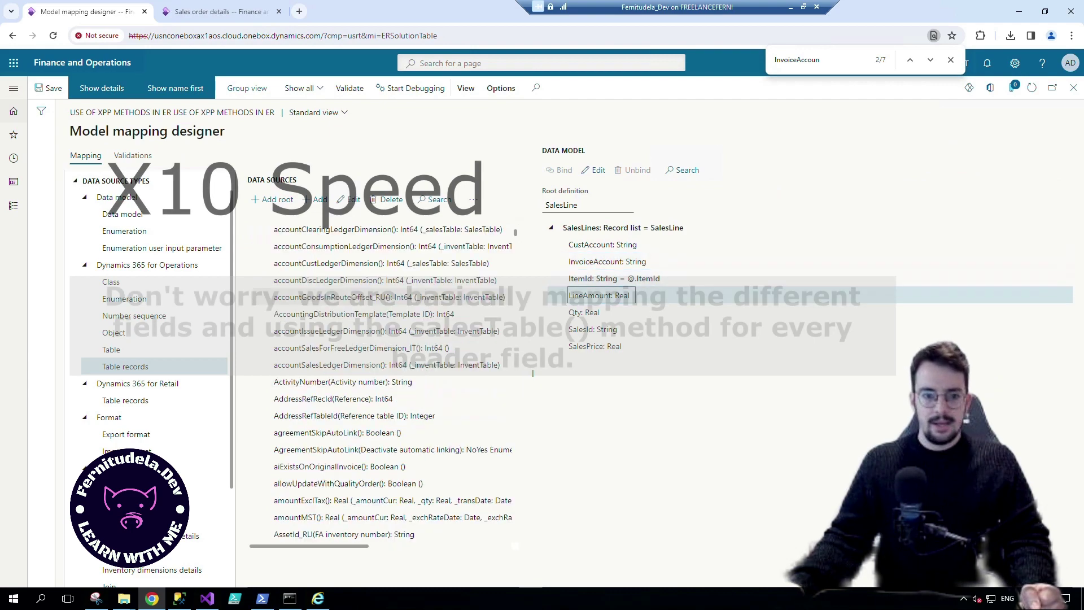
- Find LineAmount in the SalesLine data source and bind it to the model's LineAmount field
{"action": "key", "text": "ctrl+f"}
{"action": "type", "text": "LineAmount"}
{"action": "key", "text": "Return"}
{"action": "key", "text": "Return"}
{"action": "key", "text": "Return"}
{"action": "key", "text": "Return"}
{"action": "key", "text": "Return"}
{"action": "key", "text": "Return"}
{"action": "key", "text": "Return"}
{"action": "key", "text": "Return"}
{"action": "key", "text": "Return"}
{"action": "key", "text": "Return"}
{"action": "left_click", "coordinate": [316, 520]}
{"action": "left_click", "coordinate": [560, 170]}
- Find SalesQty in the SalesLine data source and bind it to the model's Qty field
{"action": "left_click", "coordinate": [584, 312]}
{"action": "key", "text": "ctrl+f"}
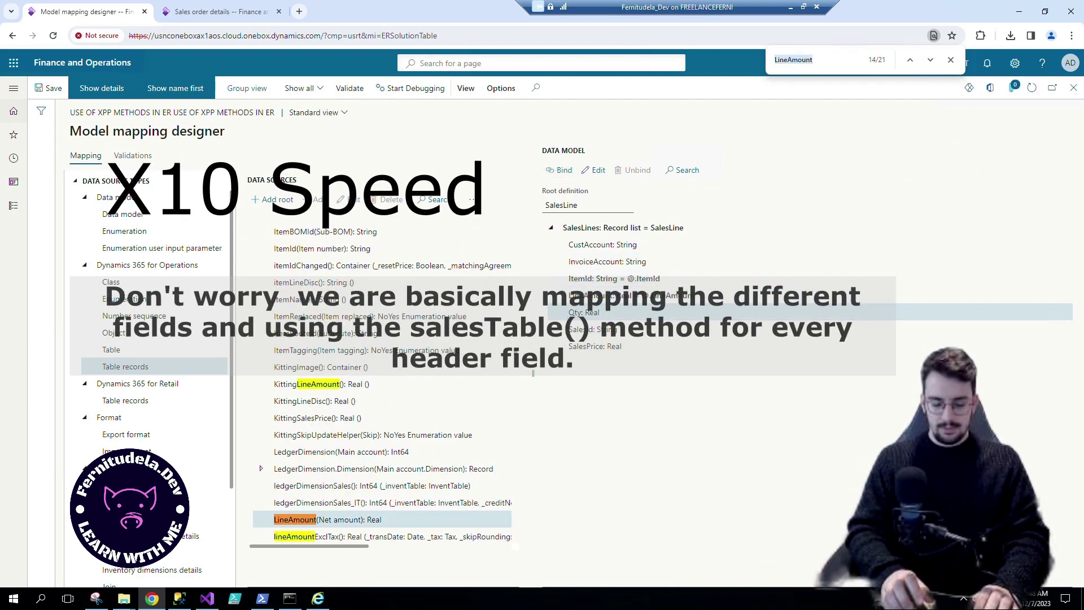
{"action": "type", "text": "SalesQty"}
{"action": "key", "text": "Return"}
{"action": "key", "text": "Return"}
{"action": "key", "text": "Return"}
{"action": "key", "text": "Return"}
{"action": "key", "text": "Return"}
{"action": "key", "text": "Return"}
{"action": "key", "text": "Return"}
{"action": "left_click", "coordinate": [317, 383]}
{"action": "left_click", "coordinate": [560, 170]}
- Bind the model's SalesPrice field to the SalesPrice unit price field of the SalesLine data source
{"action": "left_click", "coordinate": [594, 346]}
{"action": "scroll", "coordinate": [361, 367], "scroll_direction": "up", "scroll_amount": 3}
{"action": "scroll", "coordinate": [361, 367], "scroll_direction": "down", "scroll_amount": 4}
{"action": "left_click", "coordinate": [320, 260]}
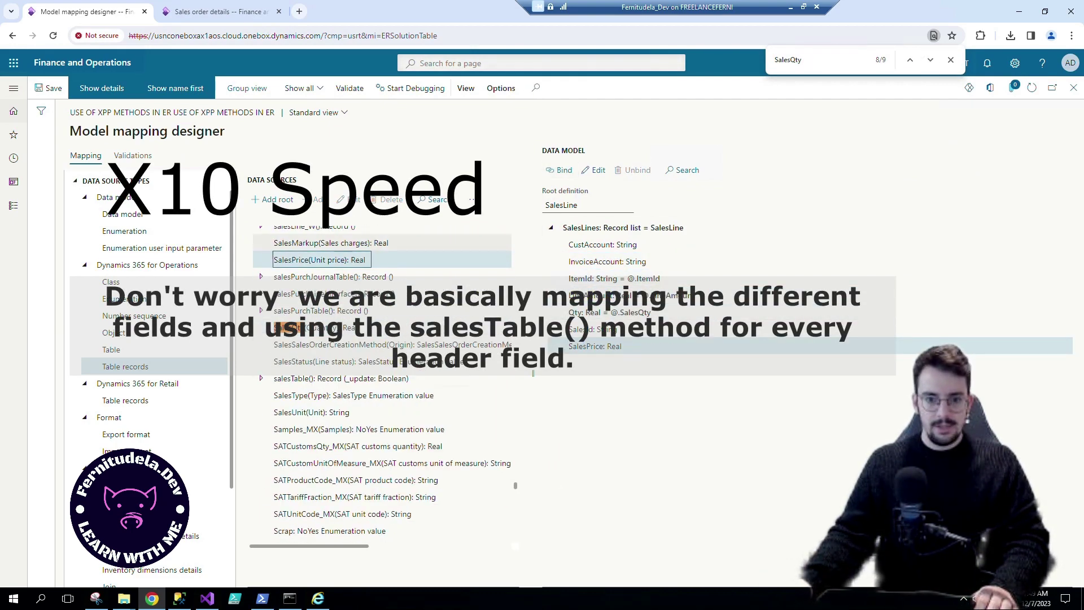
{"action": "left_click", "coordinate": [560, 170]}
- Expand the salesTable() method record and bind its SalesId field to the model's SalesId field
{"action": "left_click", "coordinate": [261, 378]}
{"action": "scroll", "coordinate": [361, 424], "scroll_direction": "down", "scroll_amount": 20}
{"action": "scroll", "coordinate": [362, 424], "scroll_direction": "up", "scroll_amount": 10}
{"action": "left_click", "coordinate": [326, 237]}
{"action": "left_click", "coordinate": [592, 329]}
{"action": "left_click", "coordinate": [559, 170]}
- Bind the model's InvoiceAccount and CustAccount fields to the matching fields of the salesTable() method record
{"action": "scroll", "coordinate": [361, 418], "scroll_direction": "up", "scroll_amount": 20}
{"action": "left_click", "coordinate": [338, 348]}
{"action": "left_click", "coordinate": [607, 261]}
{"action": "left_click", "coordinate": [560, 170]}
{"action": "scroll", "coordinate": [361, 417], "scroll_direction": "up", "scroll_amount": 3}
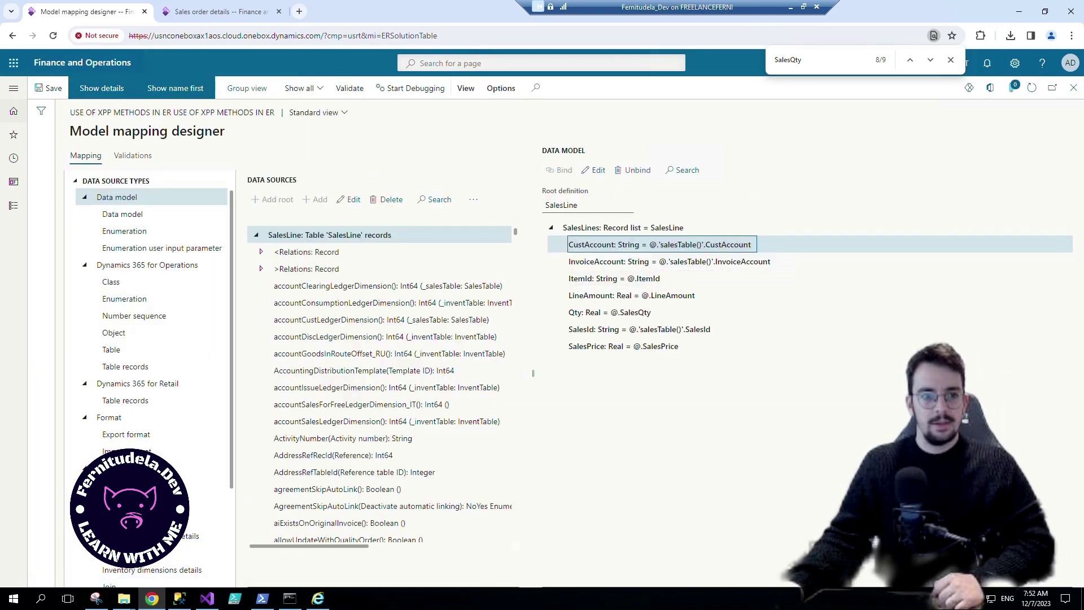
- Save the SalesLine model mapping and close the mapping designer
{"action": "left_click", "coordinate": [48, 89]}
{"action": "left_click", "coordinate": [49, 88]}
{"action": "left_click", "coordinate": [1073, 87]}
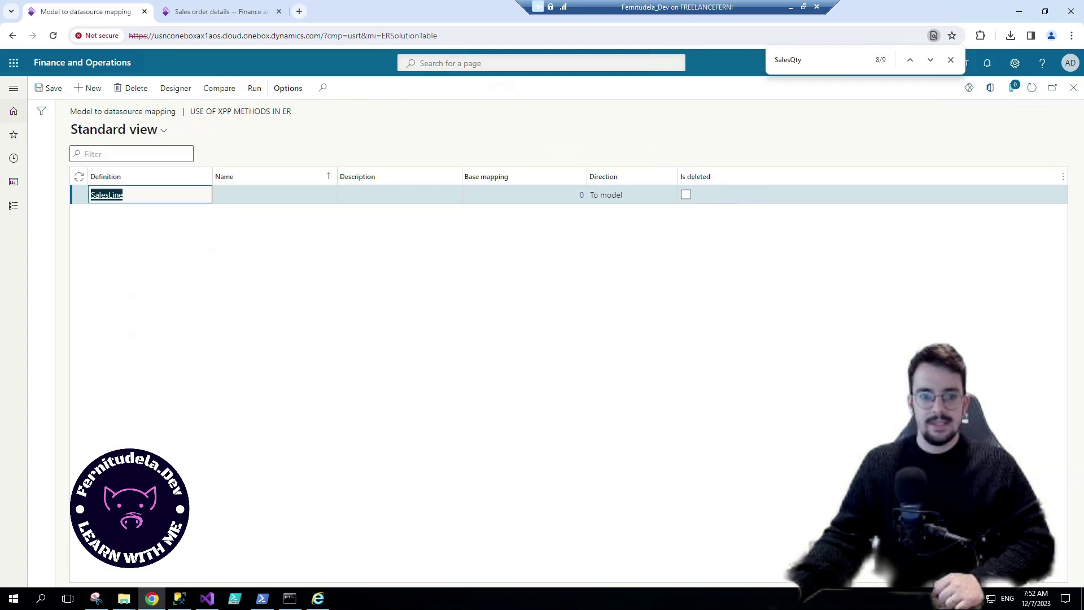
- Run the SalesLine mapping for the filtered sales order, checking the breakpoint in the salesTable method in Visual Studio
{"action": "left_click", "coordinate": [254, 88]}
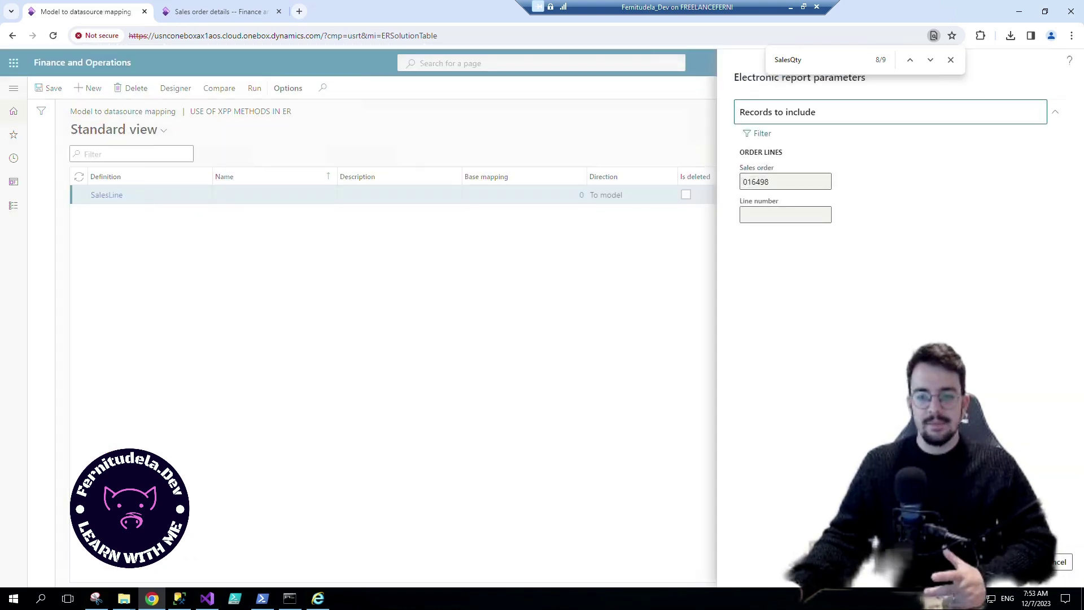
{"action": "left_click", "coordinate": [179, 598]}
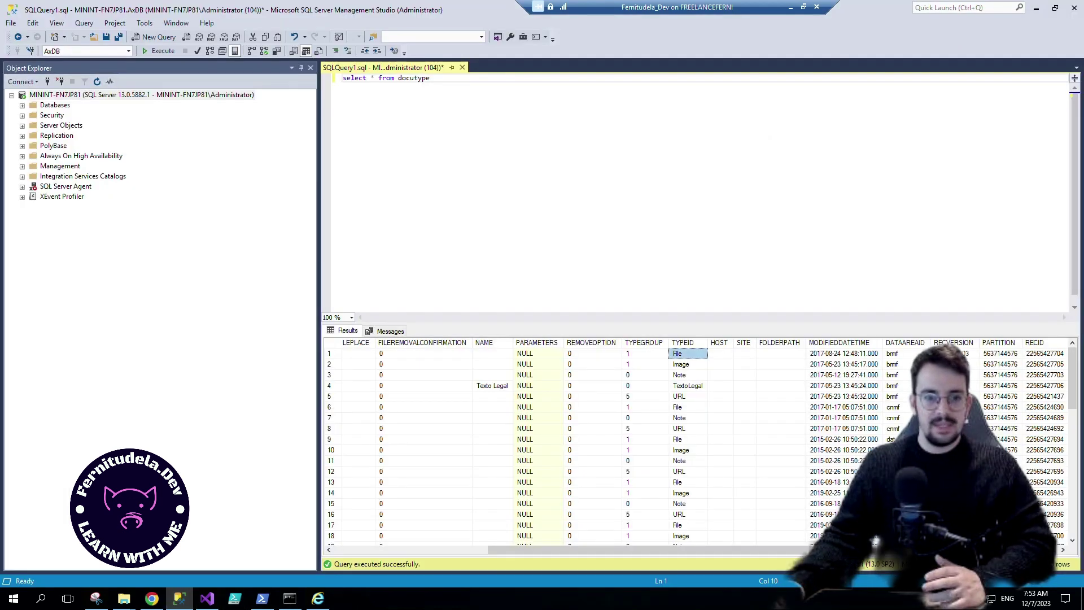
{"action": "left_click", "coordinate": [207, 599]}
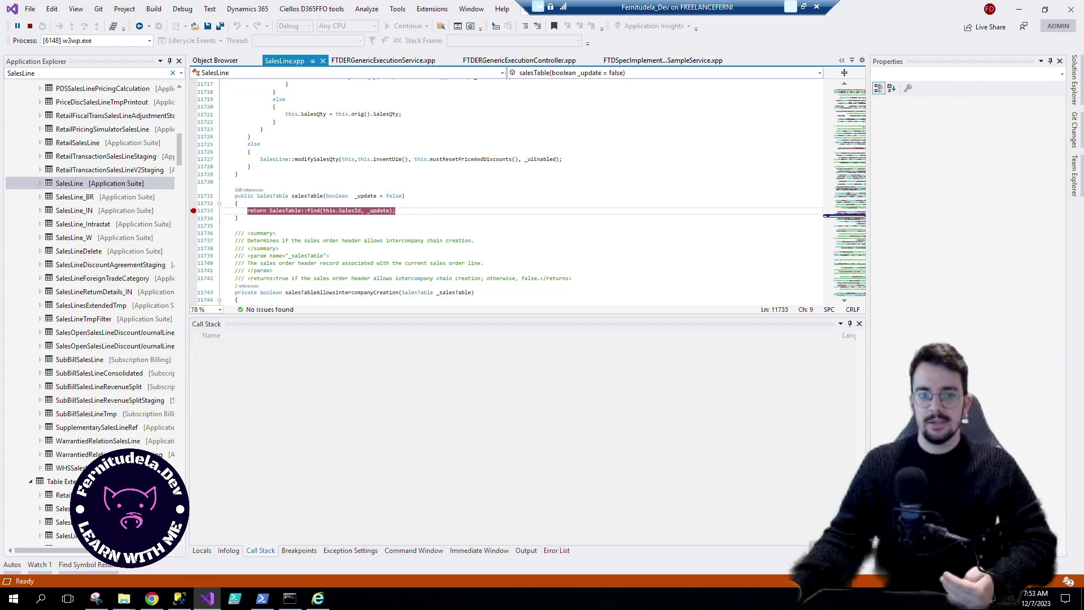
{"action": "left_click", "coordinate": [151, 598]}
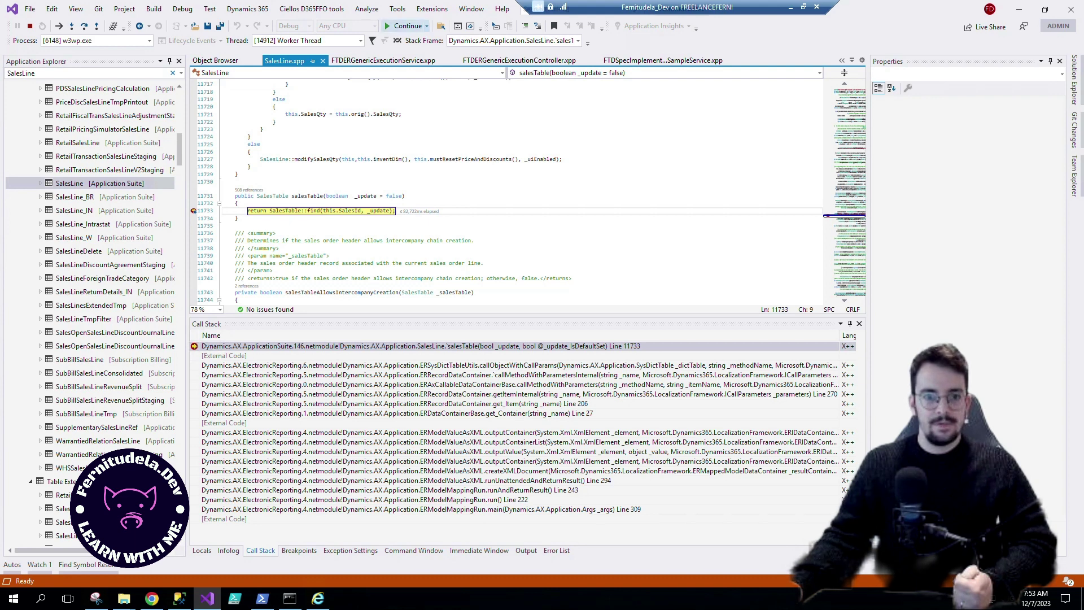
- Resume execution after each hit of the salesTable method breakpoint until the SalesLine mapping run completes
{"action": "left_click", "coordinate": [405, 26]}
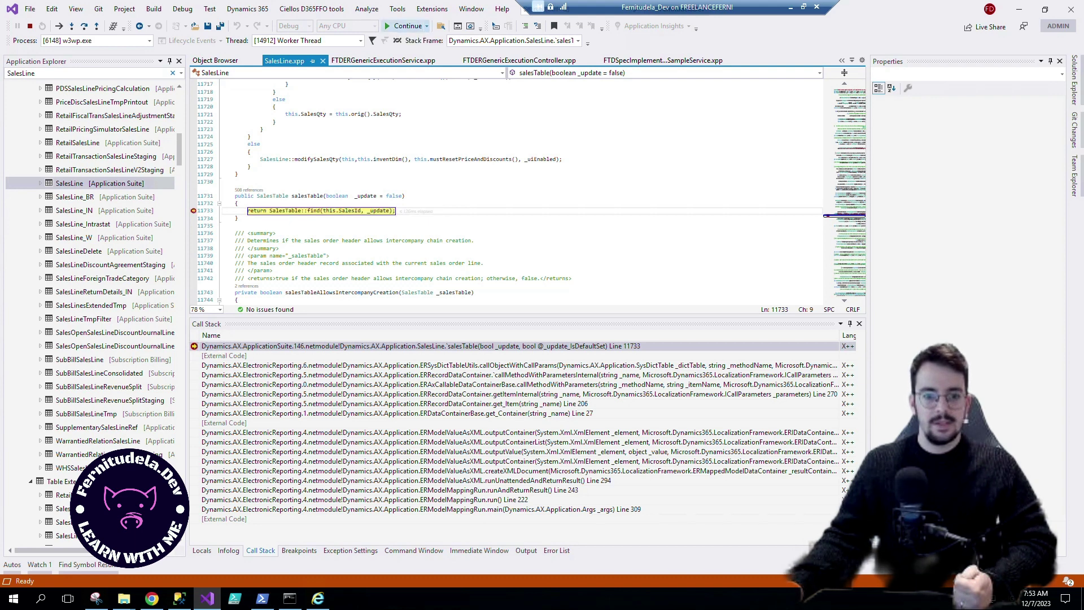
{"action": "left_click", "coordinate": [406, 26]}
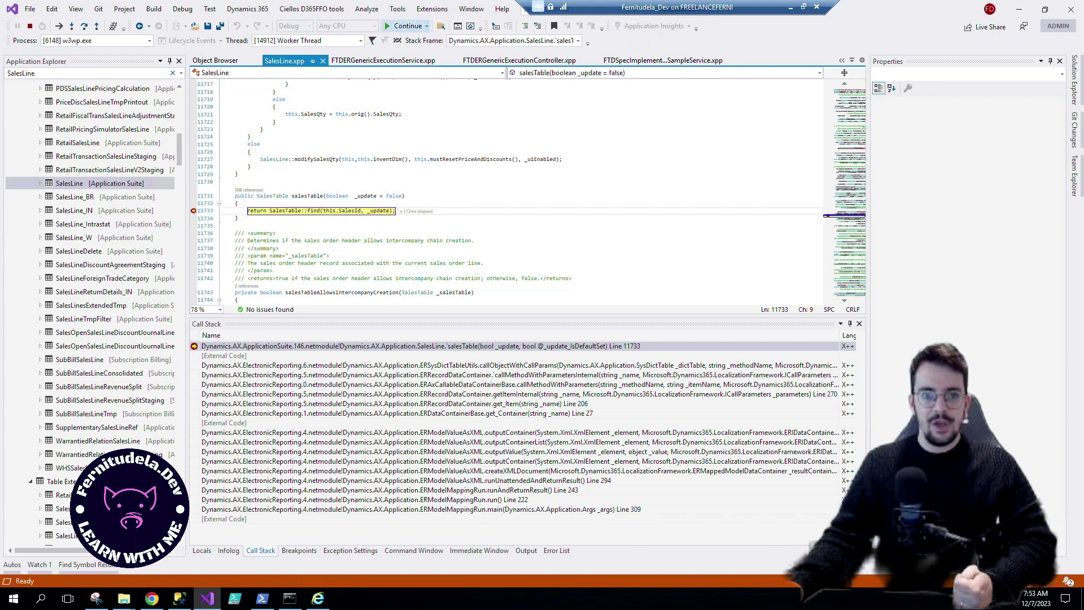
{"action": "key", "text": "F5"}
{"action": "key", "text": "F5"}
{"action": "key", "text": "F5"}
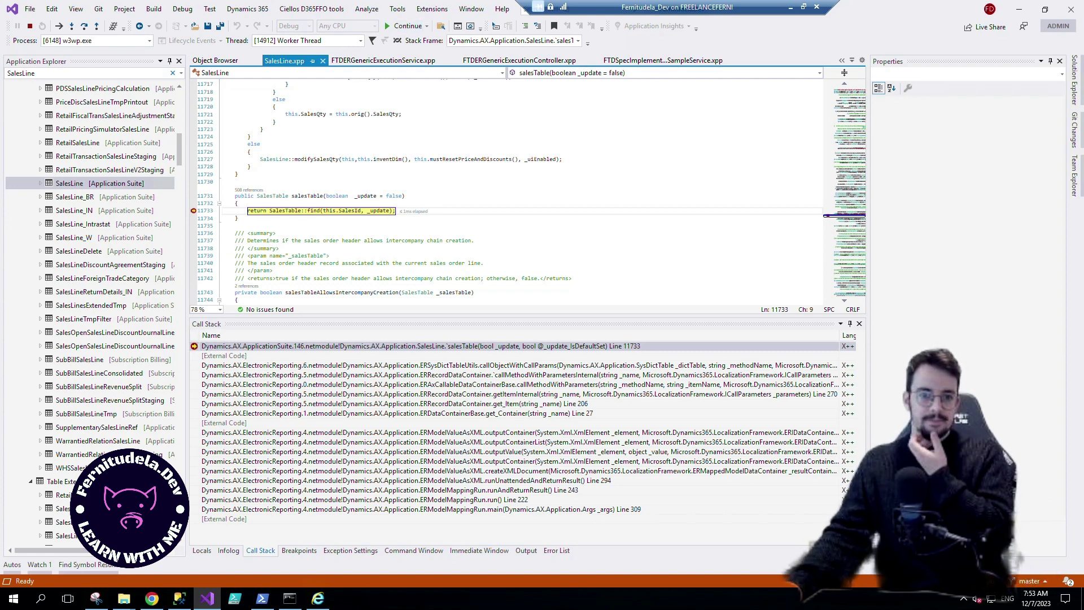
{"action": "key", "text": "F5"}
- Switch to the browser, open output (3).xml and examine the CustAccount, InvoiceAccount and SalesId values of both sales lines
{"action": "key", "text": "alt+Tab"}
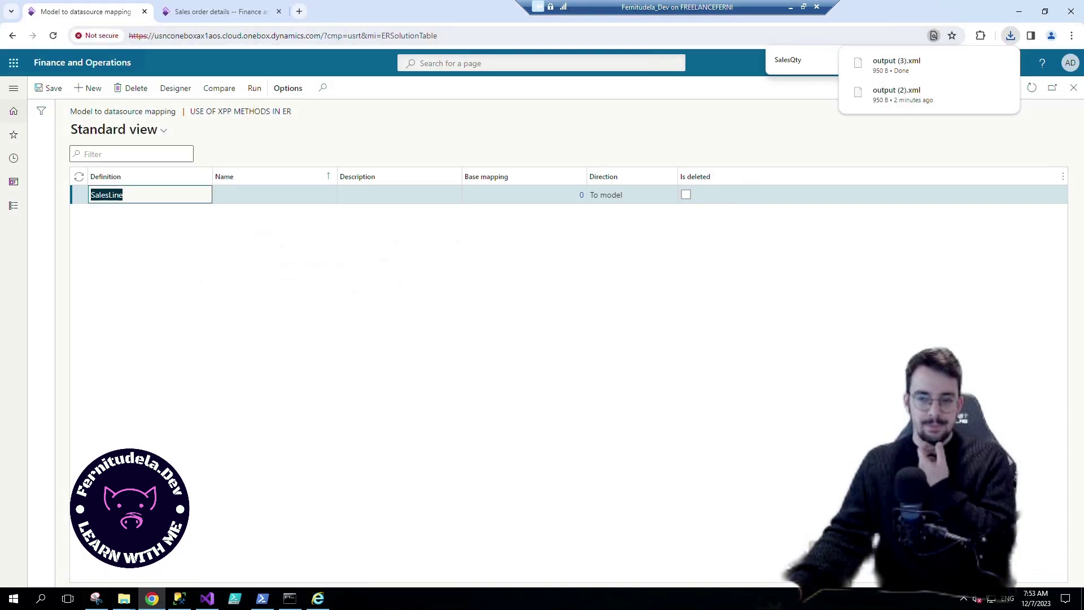
{"action": "left_click", "coordinate": [904, 65]}
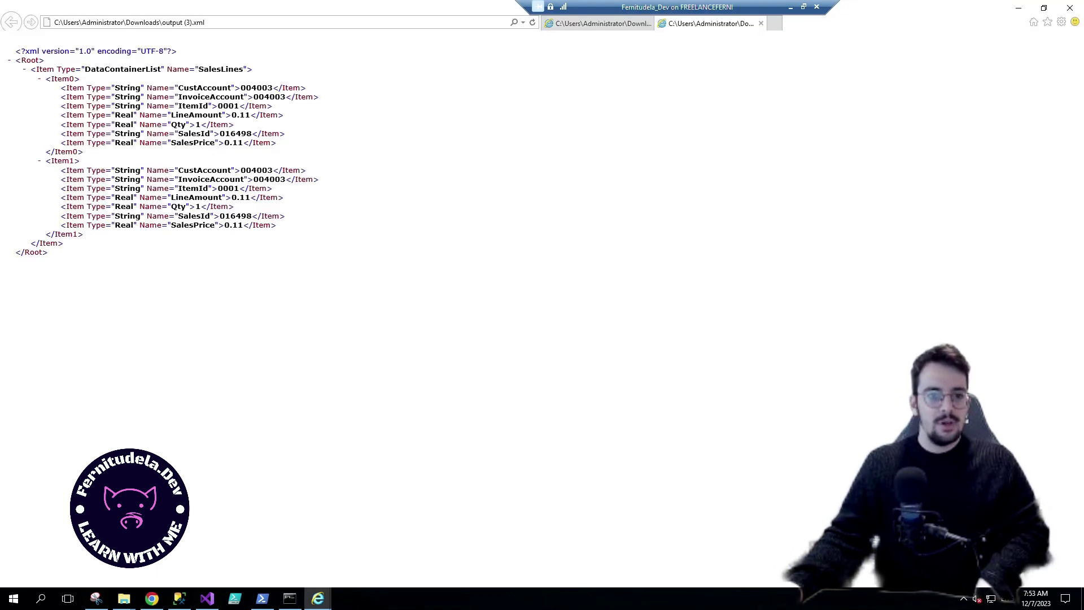
{"action": "left_click_drag", "start_coordinate": [179, 88], "coordinate": [273, 88]}
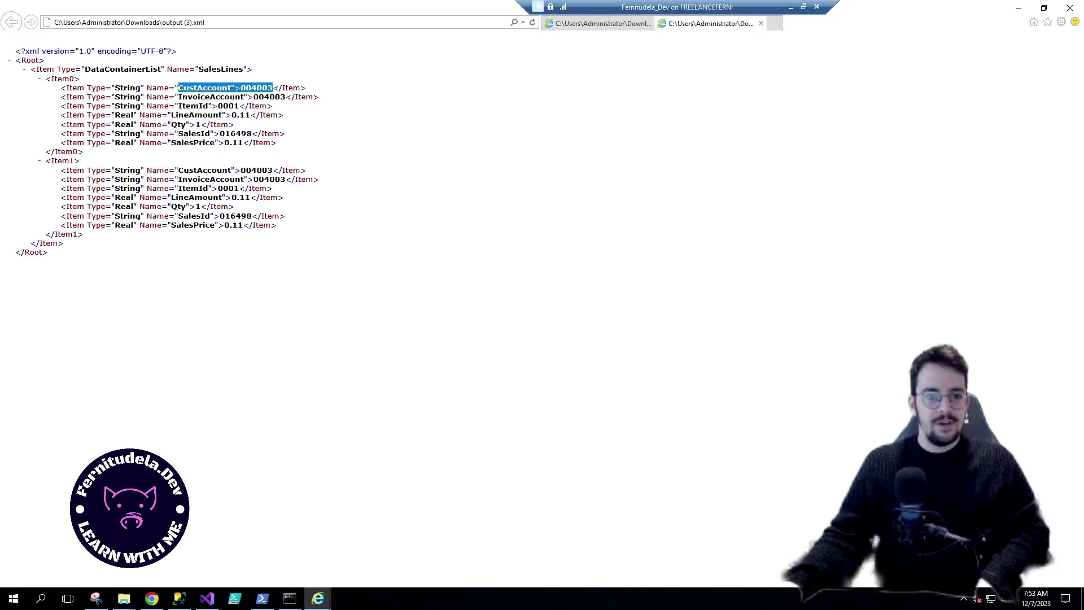
{"action": "left_click_drag", "start_coordinate": [178, 97], "coordinate": [286, 97]}
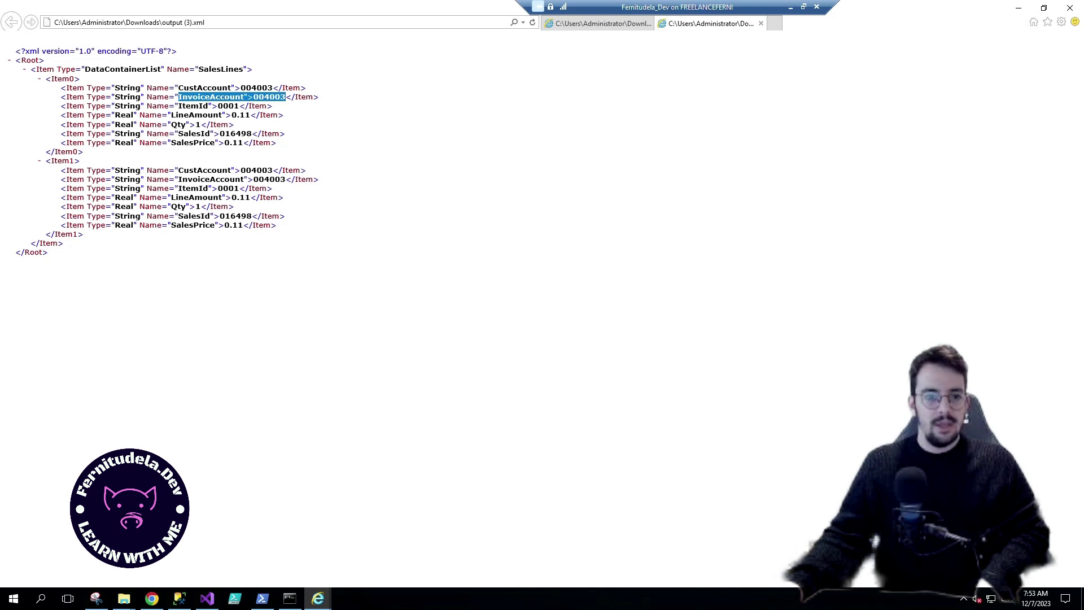
{"action": "left_click_drag", "start_coordinate": [168, 133], "coordinate": [252, 133]}
{"action": "left_click_drag", "start_coordinate": [169, 170], "coordinate": [60, 170]}
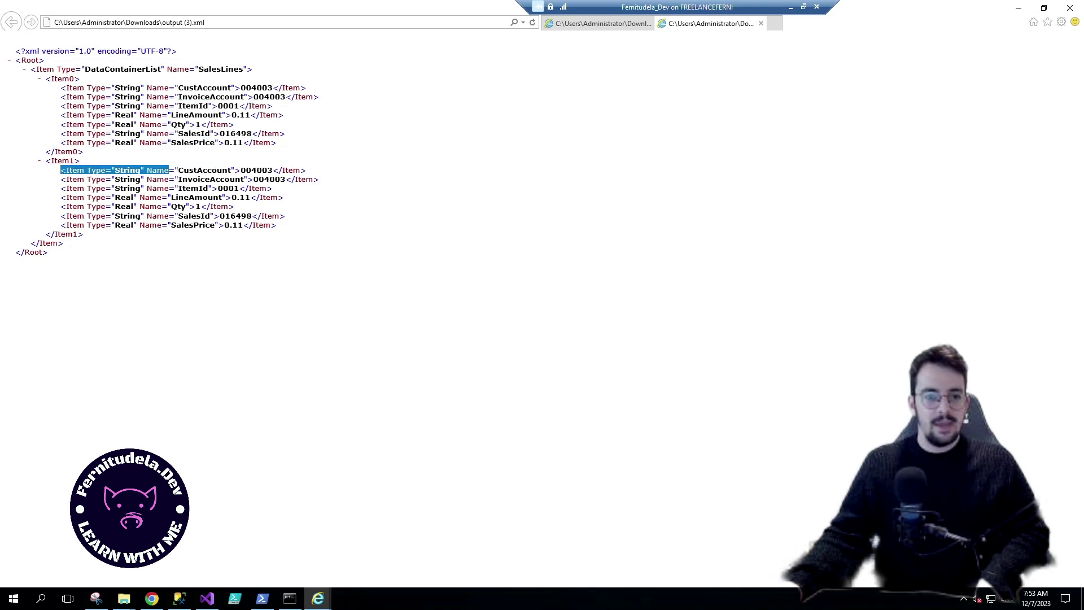
{"action": "left_click_drag", "start_coordinate": [178, 180], "coordinate": [237, 243]}
{"action": "left_click", "coordinate": [294, 240]}
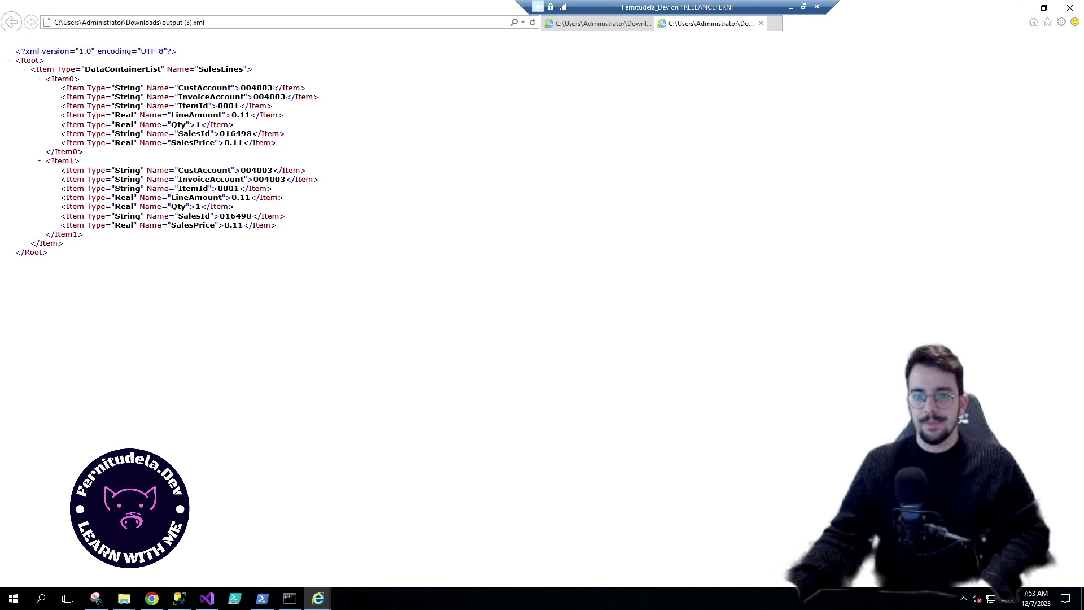
{"action": "left_click", "coordinate": [1019, 8]}
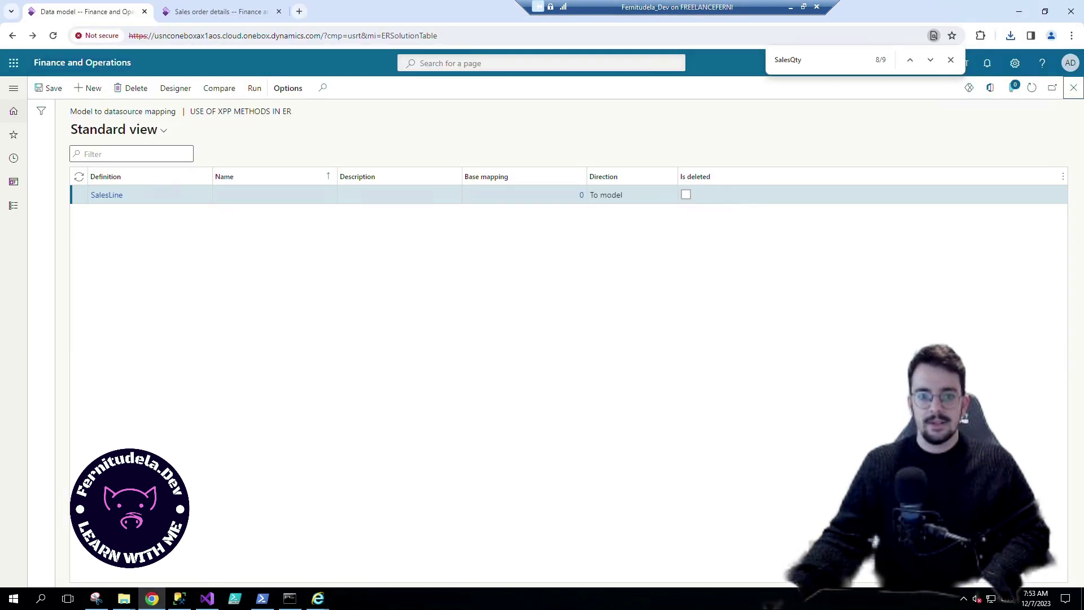
- Return to the data model and reopen the SalesLine mapping in the model mapping designer
{"action": "left_click", "coordinate": [1073, 87]}
{"action": "left_click", "coordinate": [234, 88]}
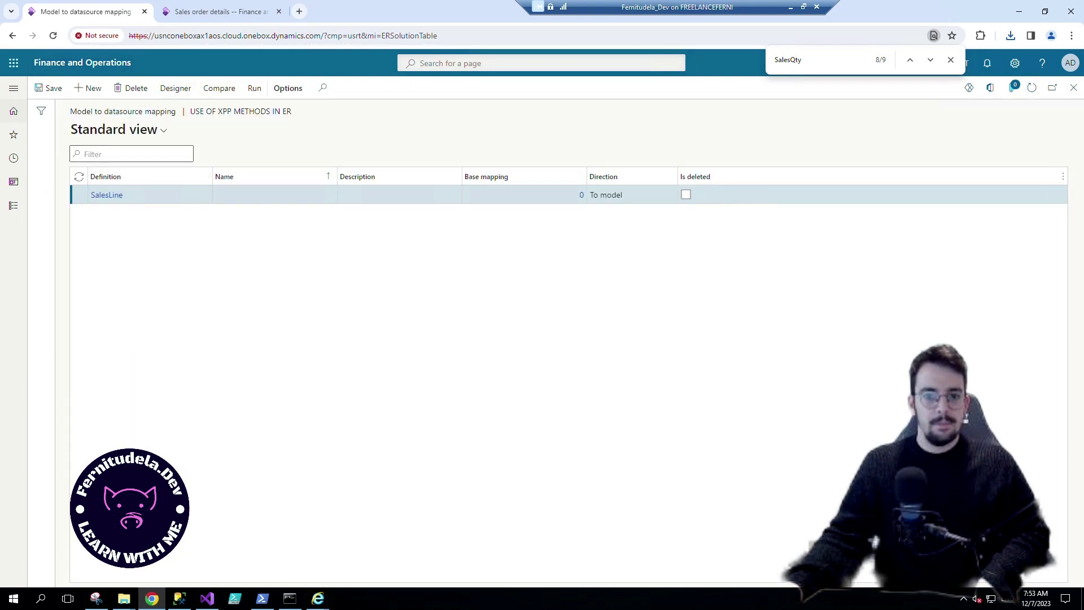
{"action": "left_click", "coordinate": [551, 227]}
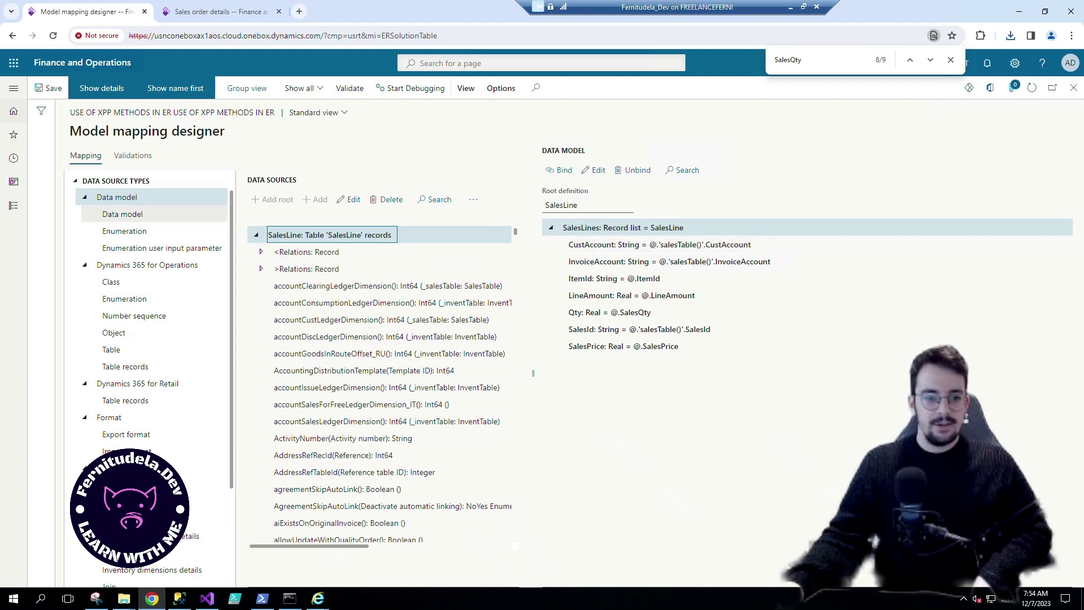
- Add a calculated field named $FTDSalesTable under the SalesLine data source and open its formula for editing
{"action": "scroll", "coordinate": [153, 361], "scroll_direction": "down", "scroll_amount": 3}
{"action": "left_click", "coordinate": [160, 375]}
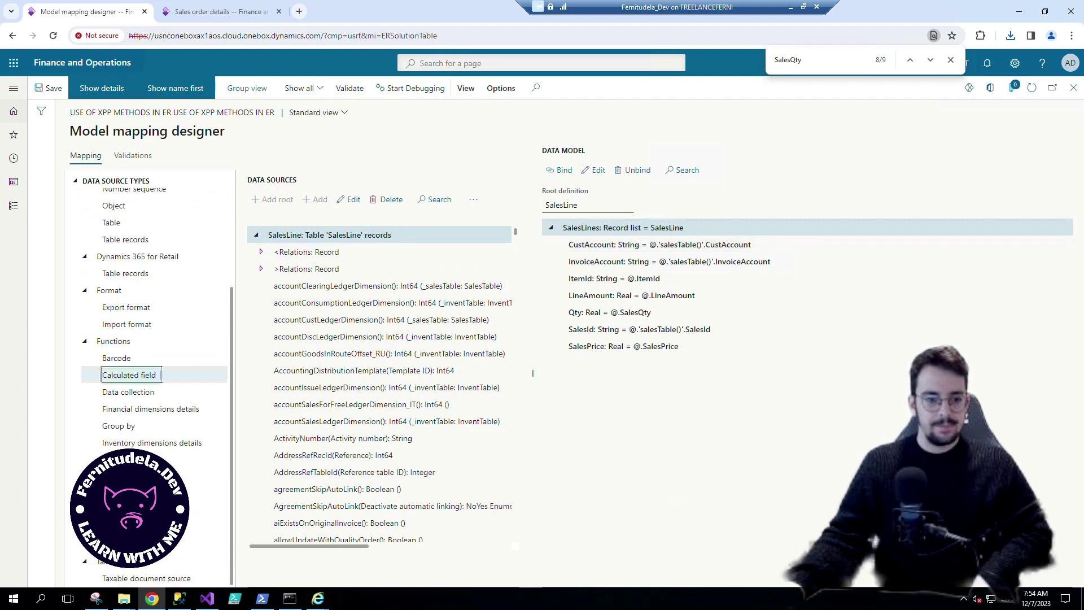
{"action": "left_click", "coordinate": [317, 199]}
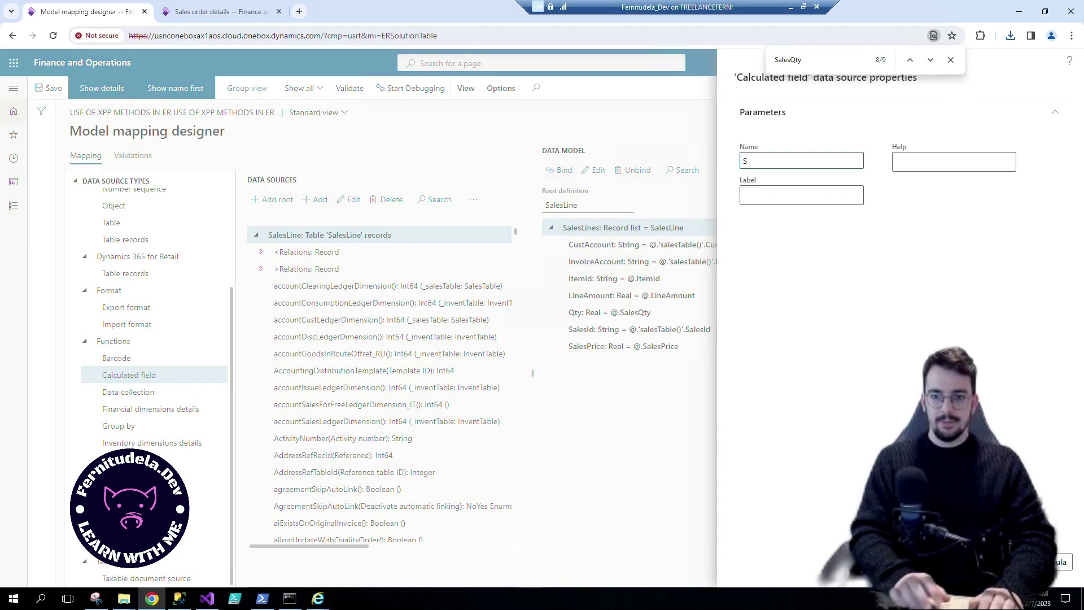
{"action": "left_click", "coordinate": [743, 162]}
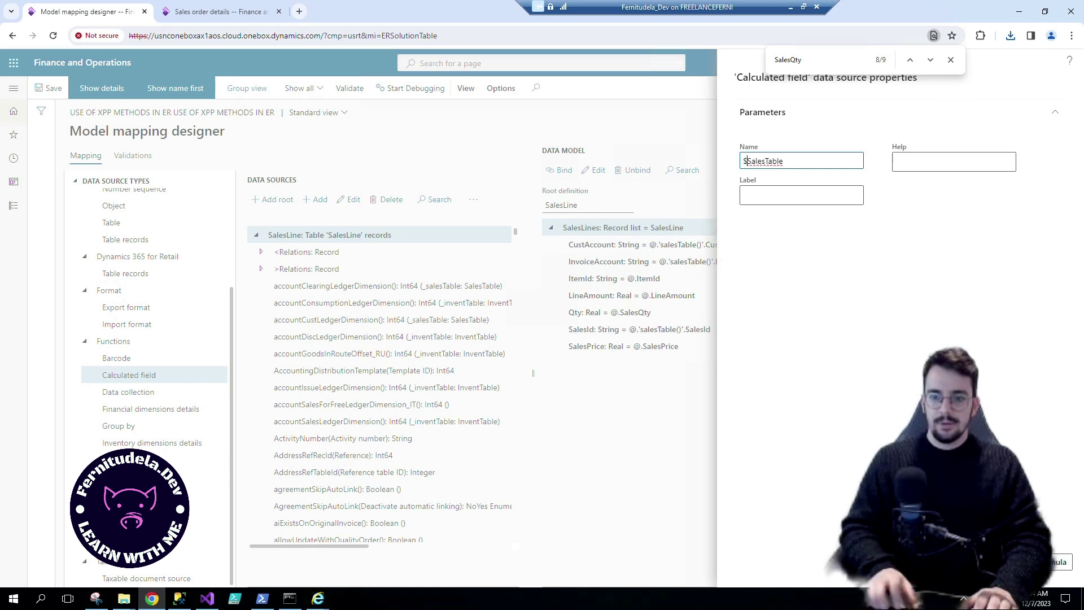
{"action": "type", "text": "$FTD"}
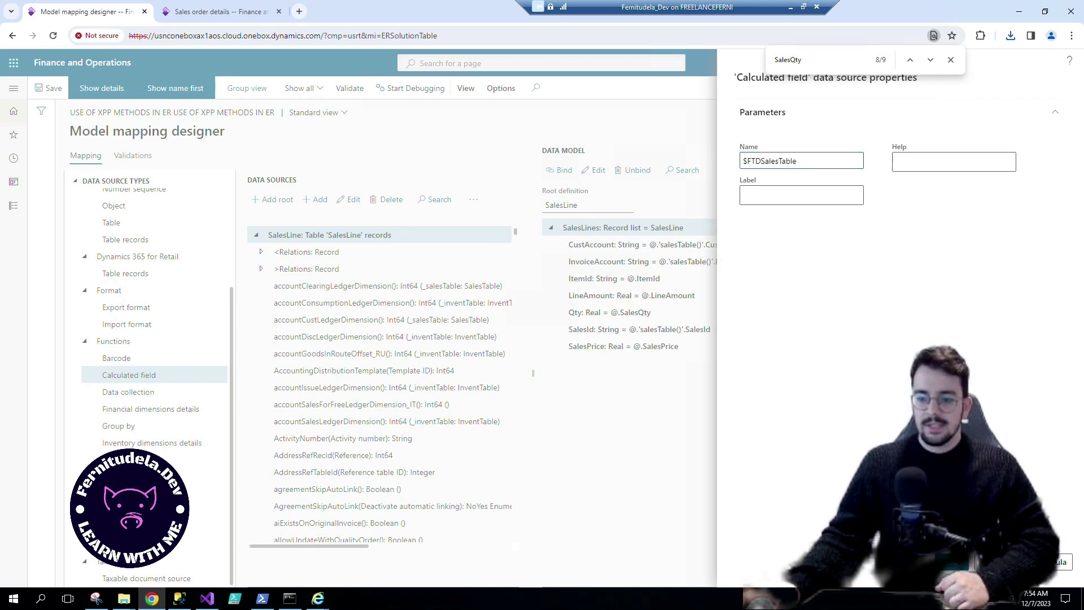
{"action": "left_click", "coordinate": [1044, 562]}
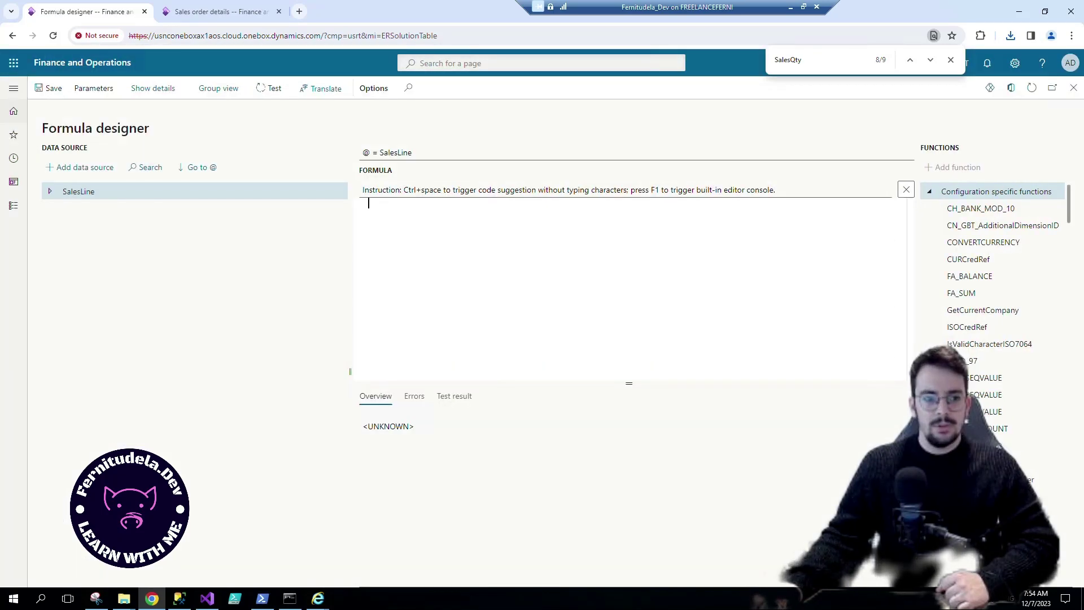
- Set the calculated field's formula to SalesLine.'salesTable()' and confirm the new data source
{"action": "key", "text": "Right"}
{"action": "scroll", "coordinate": [192, 384], "scroll_direction": "down", "scroll_amount": 15}
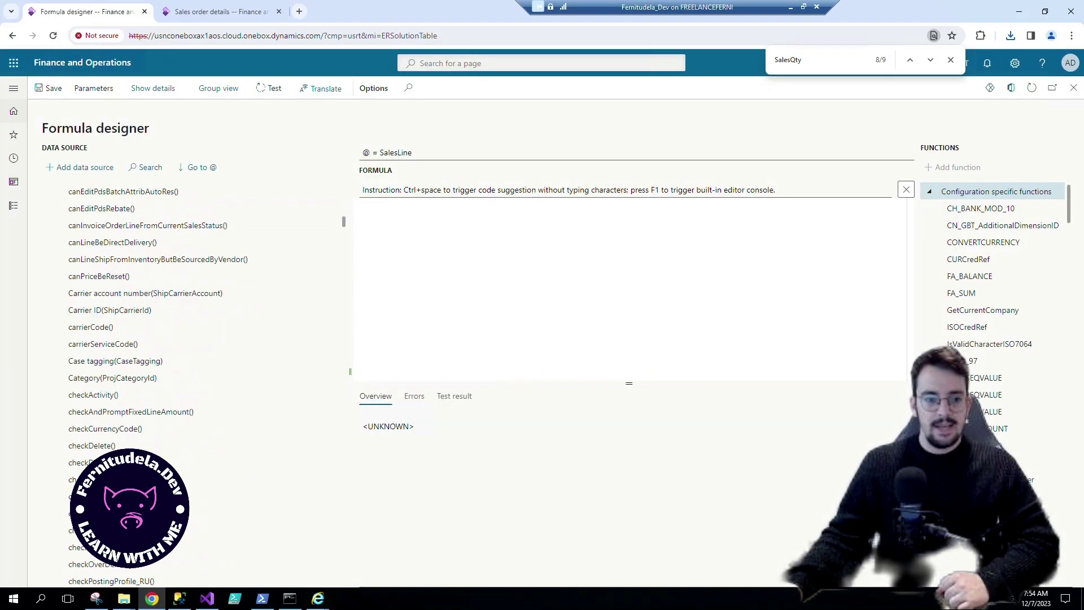
{"action": "scroll", "coordinate": [192, 384], "scroll_direction": "down", "scroll_amount": 15}
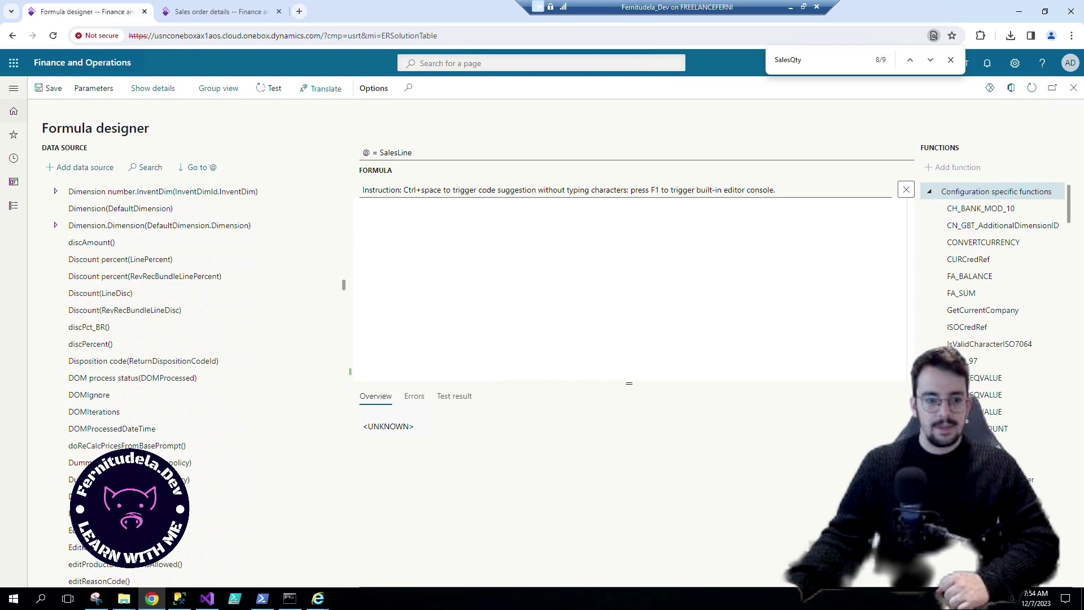
{"action": "scroll", "coordinate": [192, 384], "scroll_direction": "down", "scroll_amount": 15}
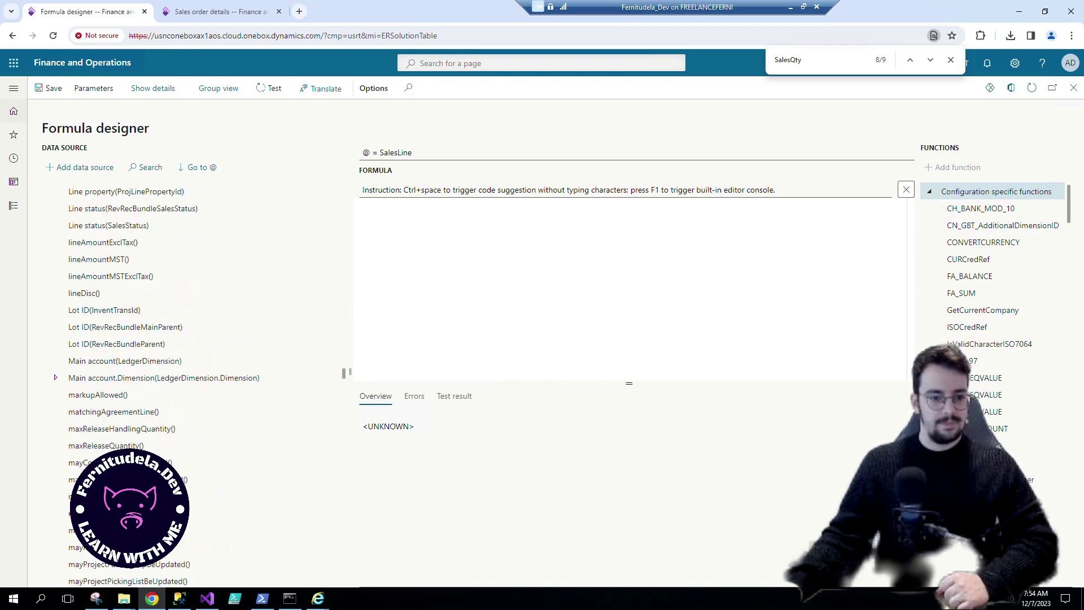
{"action": "scroll", "coordinate": [192, 384], "scroll_direction": "down", "scroll_amount": 15}
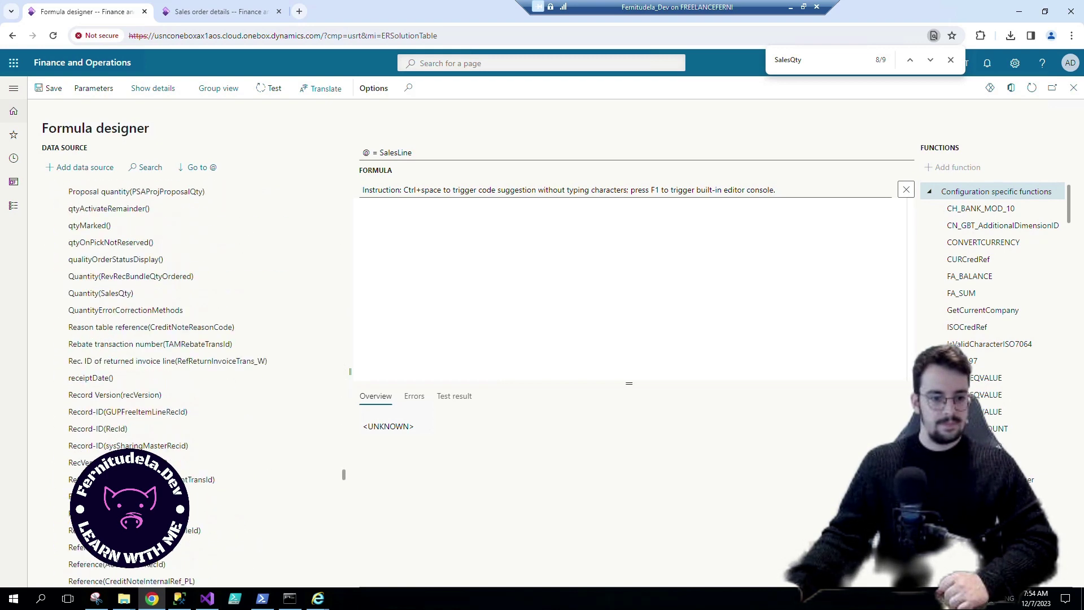
{"action": "scroll", "coordinate": [192, 322], "scroll_direction": "down", "scroll_amount": 15}
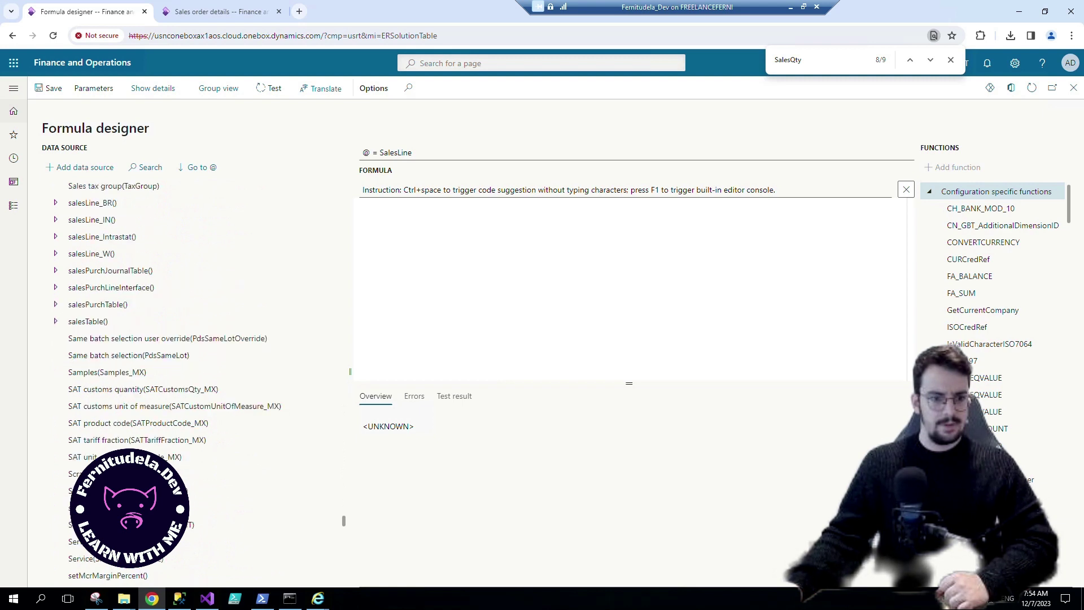
{"action": "left_click", "coordinate": [88, 321]}
{"action": "left_click", "coordinate": [85, 167]}
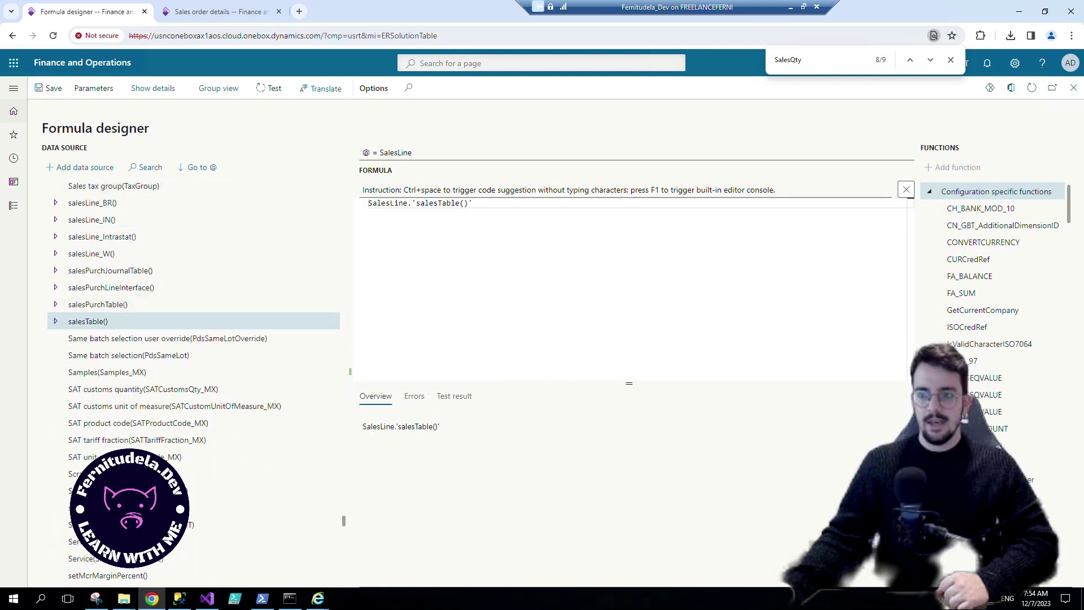
{"action": "left_click", "coordinate": [1074, 87]}
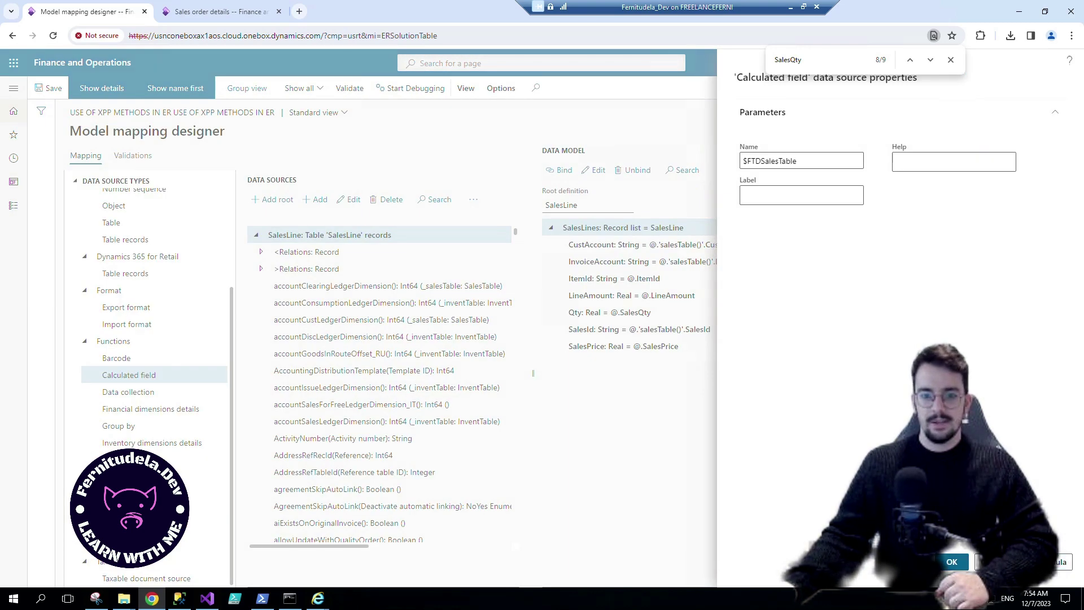
{"action": "left_click", "coordinate": [952, 561]}
- Expand the SalesLine data source and locate the $FTDSalesTable calculated field at the end of its list
{"action": "left_click", "coordinate": [256, 235]}
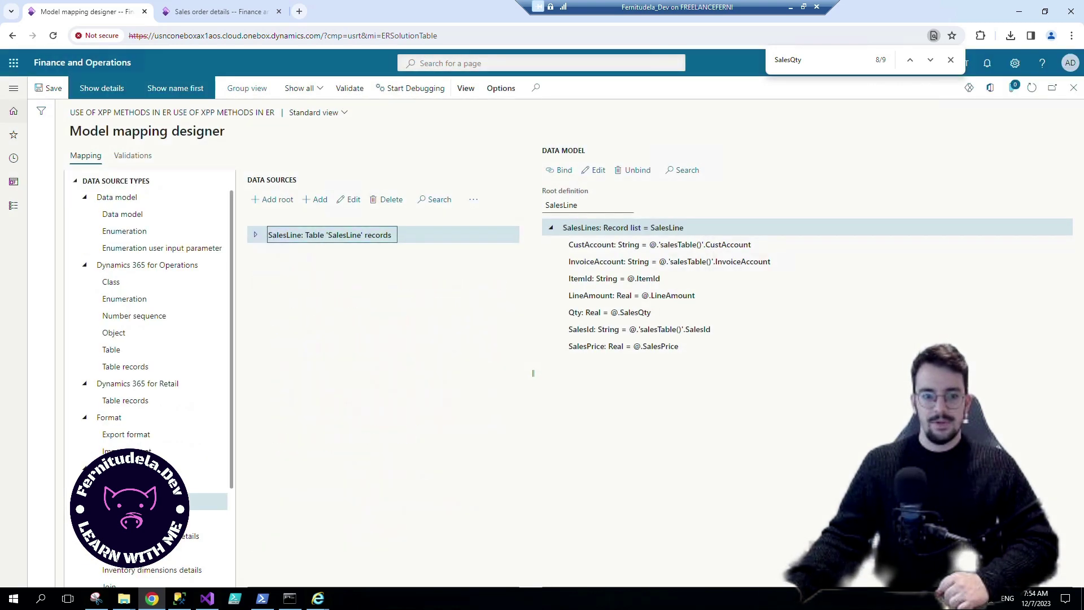
{"action": "left_click", "coordinate": [256, 235]}
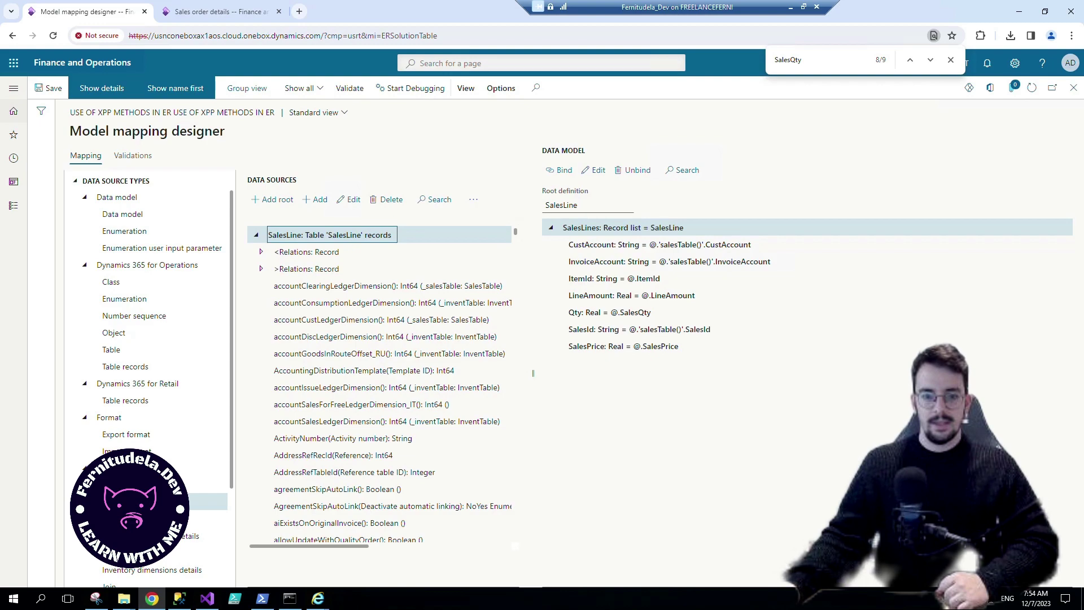
{"action": "scroll", "coordinate": [384, 336], "scroll_direction": "down", "scroll_amount": 6}
{"action": "scroll", "coordinate": [384, 336], "scroll_direction": "down", "scroll_amount": 20}
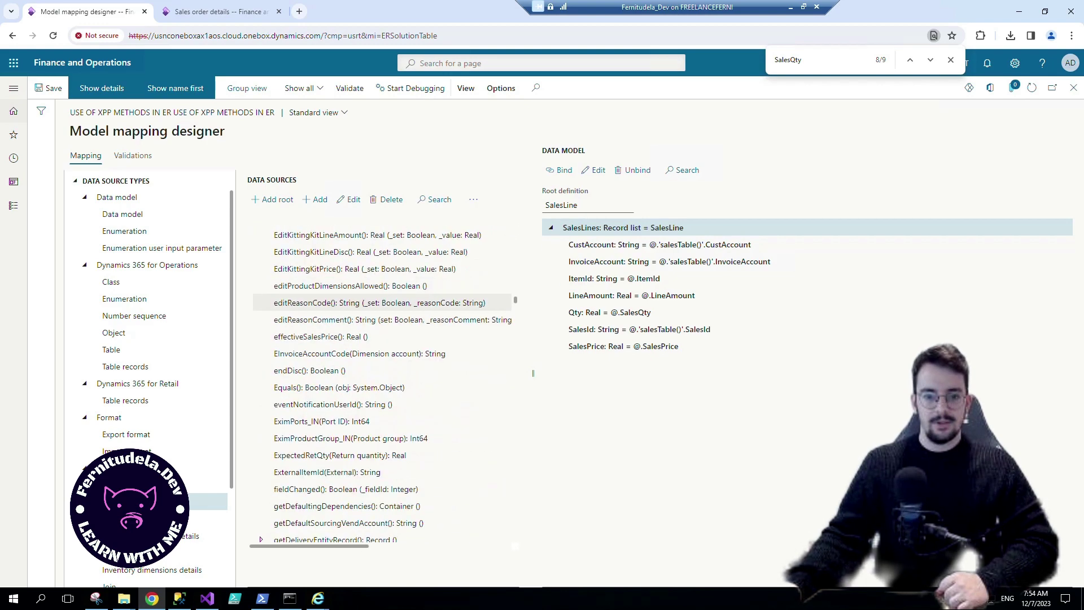
{"action": "key", "text": "Page_Down"}
{"action": "key", "text": "Page_Down"}
{"action": "key", "text": "Page_Down"}
{"action": "key", "text": "Page_Down"}
{"action": "key", "text": "Page_Down"}
{"action": "key", "text": "Page_Down"}
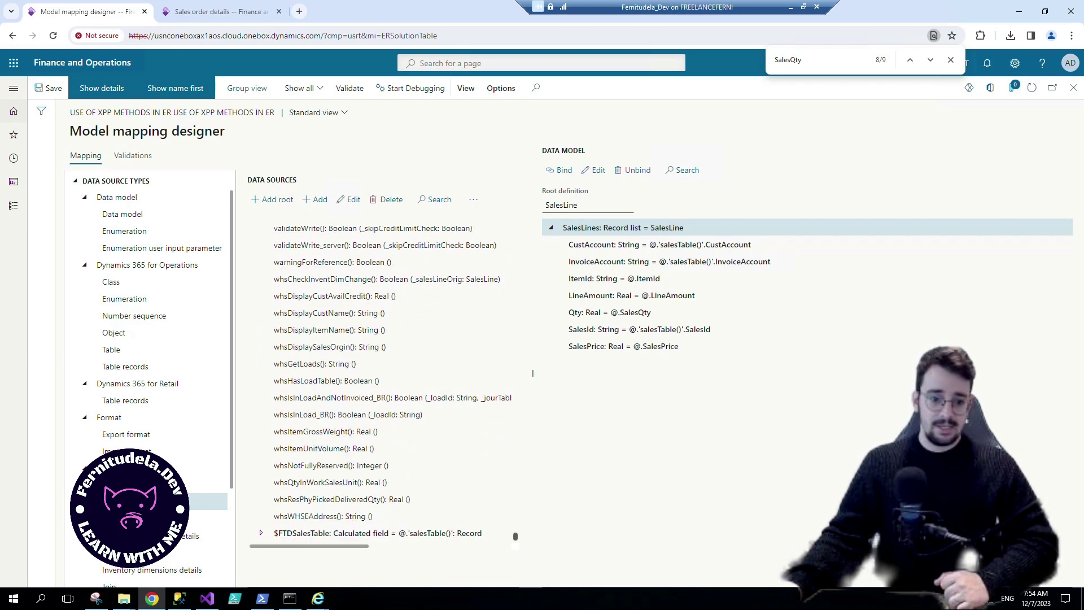
{"action": "key", "text": "Page_Down"}
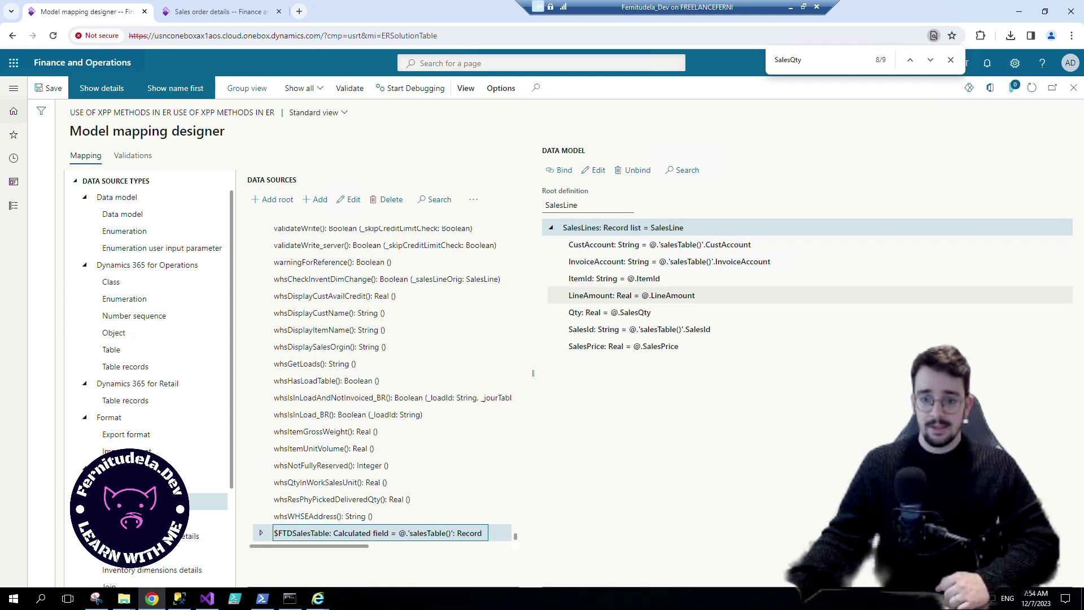
- Open the CustAccount binding's formula and remove the 'salesTable()' reference from it
{"action": "left_click", "coordinate": [659, 244]}
{"action": "left_click", "coordinate": [594, 169]}
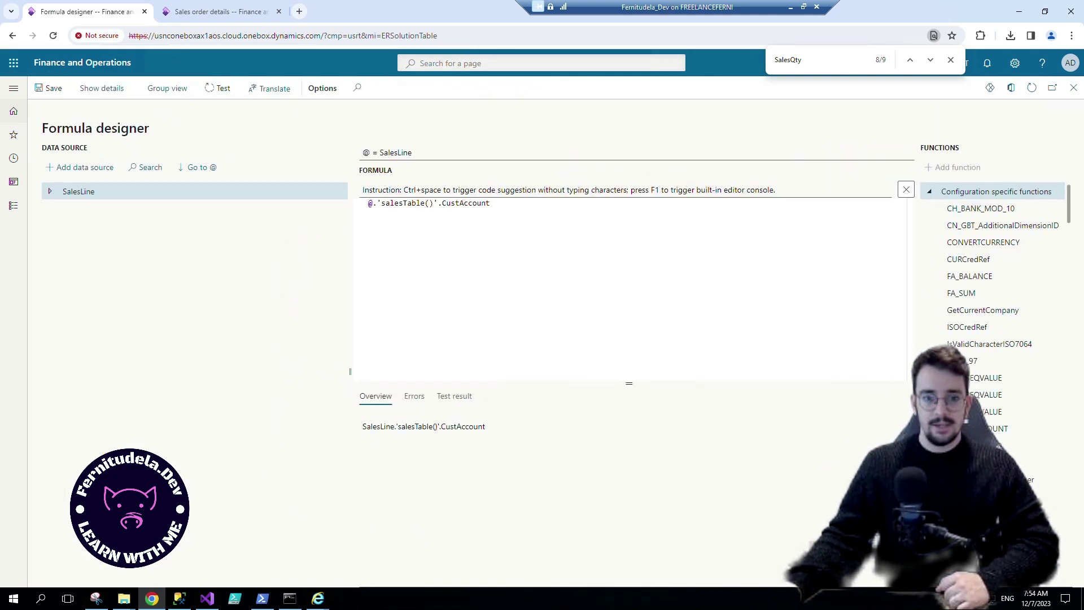
{"action": "key", "text": "shift+ctrl+Left"}
{"action": "key", "text": "shift+ctrl+Left"}
{"action": "key", "text": "shift+ctrl+Left"}
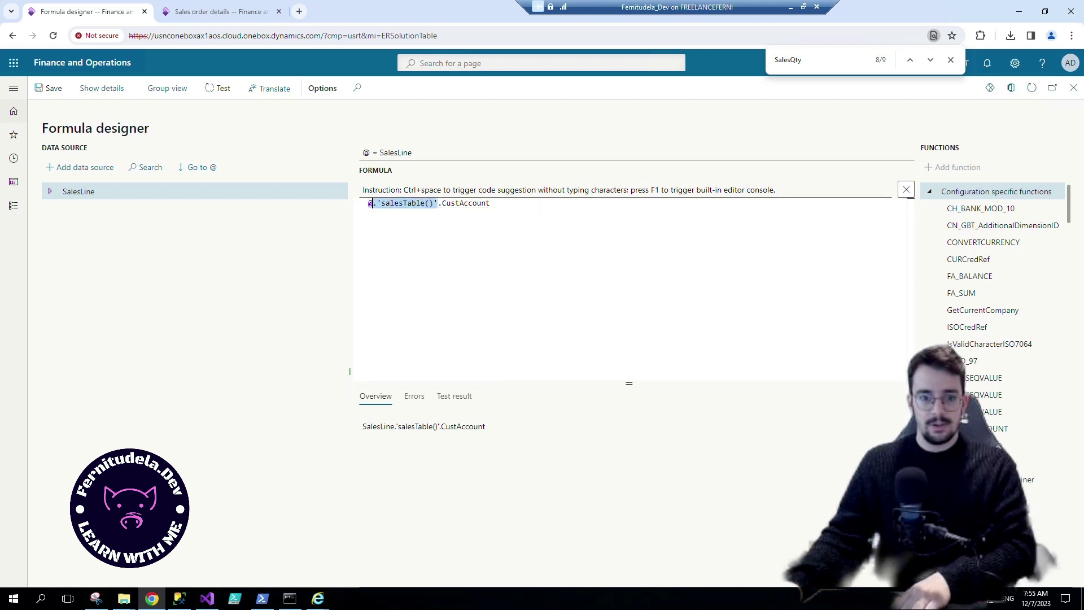
{"action": "key", "text": "Delete"}
- Insert $FTDSalesTable from the SalesLine data source and trim the extra SalesLine prefix so the formula reads @.'$FTDSalesTable'.CustAccount
{"action": "left_click", "coordinate": [49, 192]}
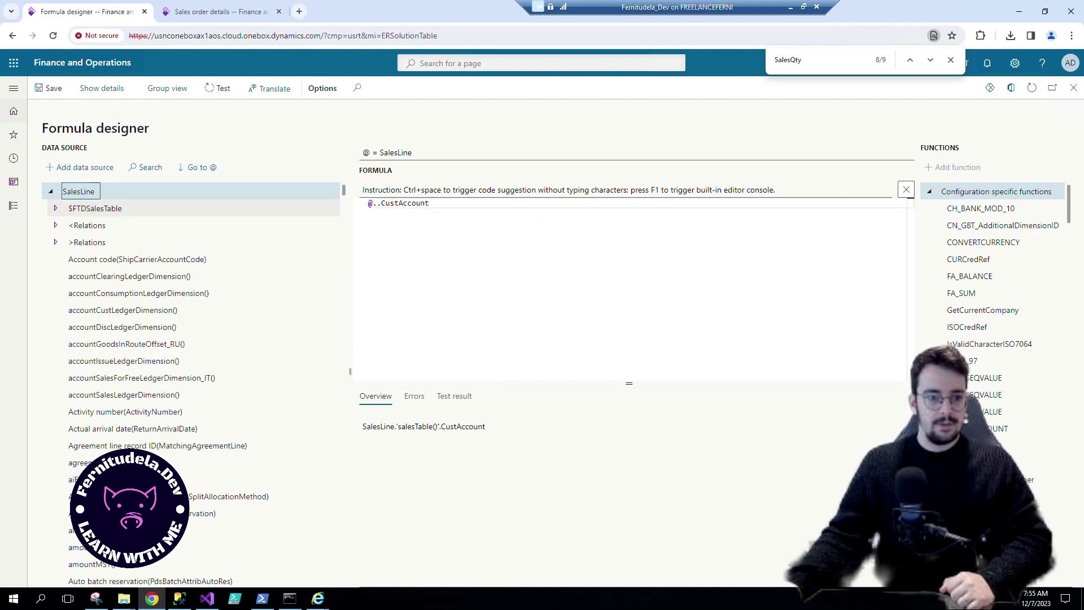
{"action": "left_click", "coordinate": [95, 208]}
{"action": "left_click", "coordinate": [80, 168]}
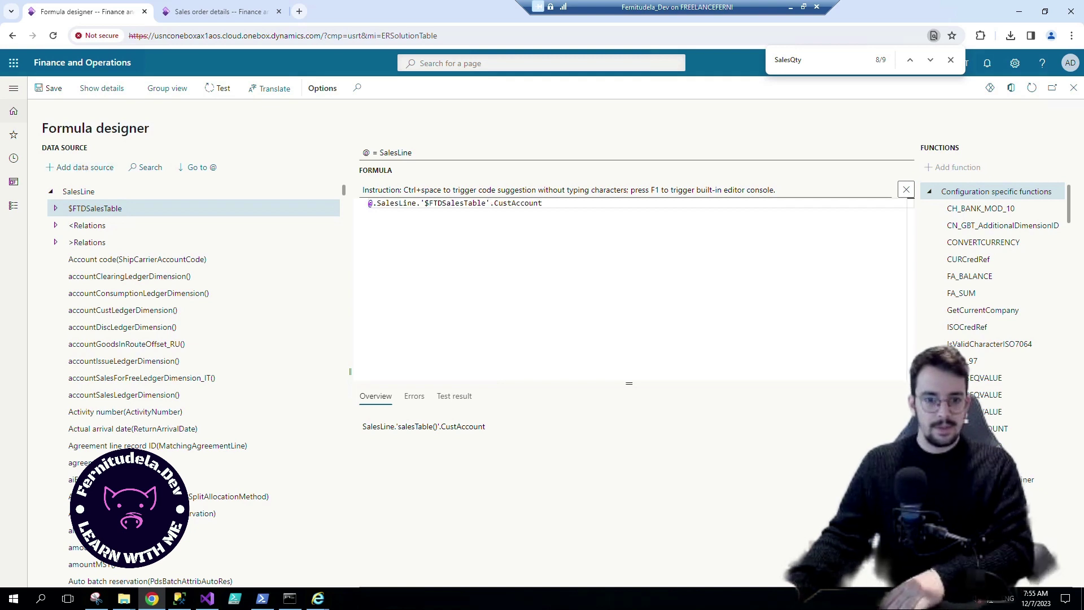
{"action": "left_click_drag", "start_coordinate": [422, 204], "coordinate": [382, 203]}
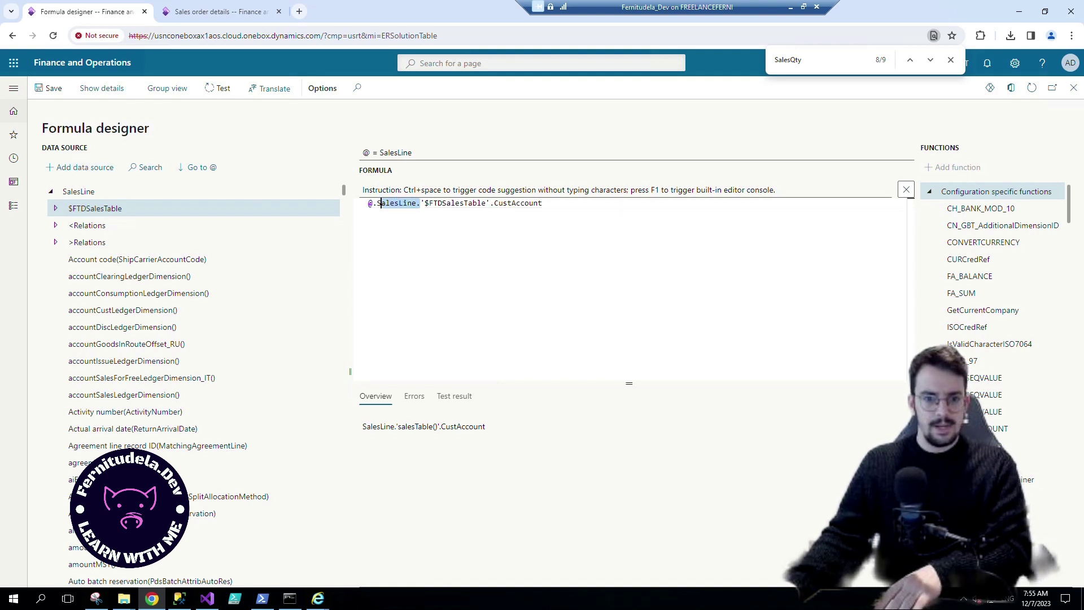
{"action": "key", "text": "BackSpace"}
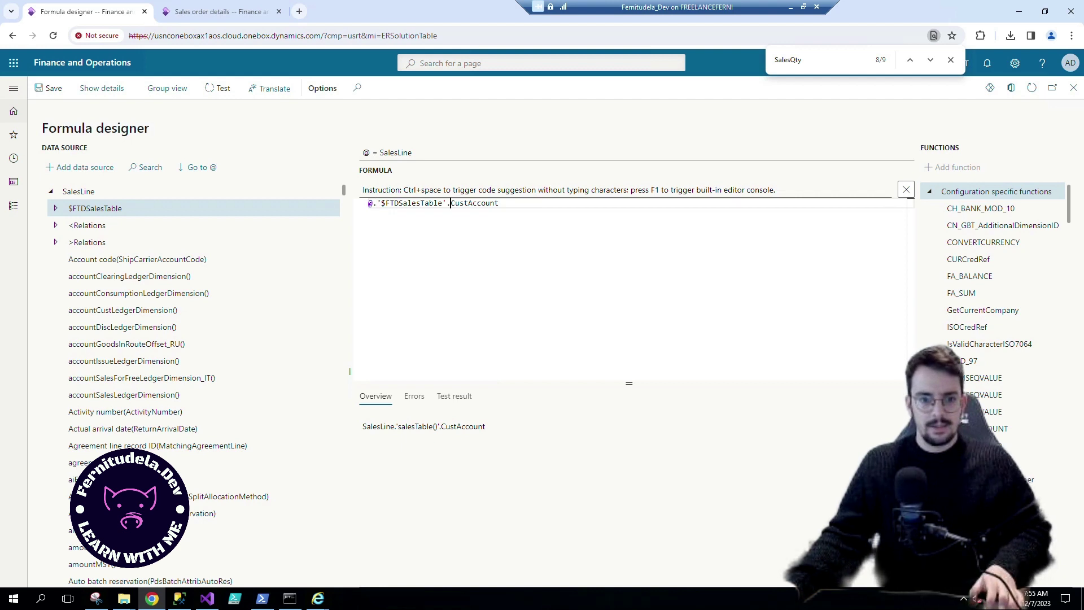
- Copy the @.'$FTDSalesTable'. prefix from the CustAccount formula and close the formula designer
{"action": "key", "text": "shift+Home"}
{"action": "key", "text": "ctrl+c"}
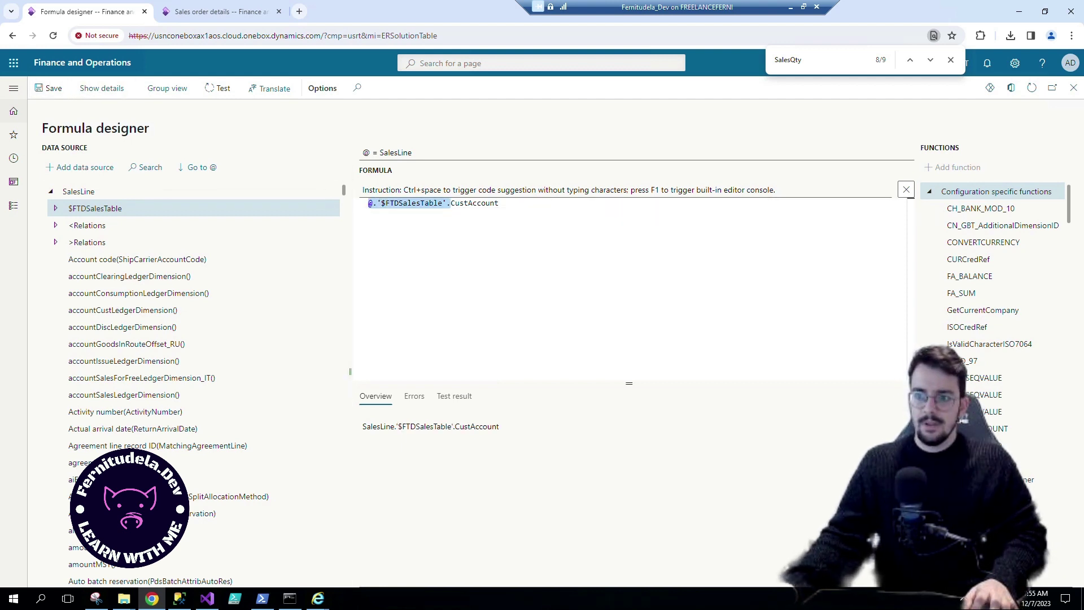
{"action": "left_click", "coordinate": [1073, 88]}
- Change the InvoiceAccount binding's formula to @.'$FTDSalesTable'.InvoiceAccount using the copied prefix, and return to the mapping designer
{"action": "left_click", "coordinate": [669, 262]}
{"action": "left_click", "coordinate": [596, 170]}
{"action": "key", "text": "ctrl+a"}
{"action": "key", "text": "Right"}
{"action": "key", "text": "ctrl+Left"}
{"action": "key", "text": "Left"}
{"action": "key", "text": "shift+Home"}
{"action": "key", "text": "ctrl+v"}
{"action": "key", "text": "BackSpace"}
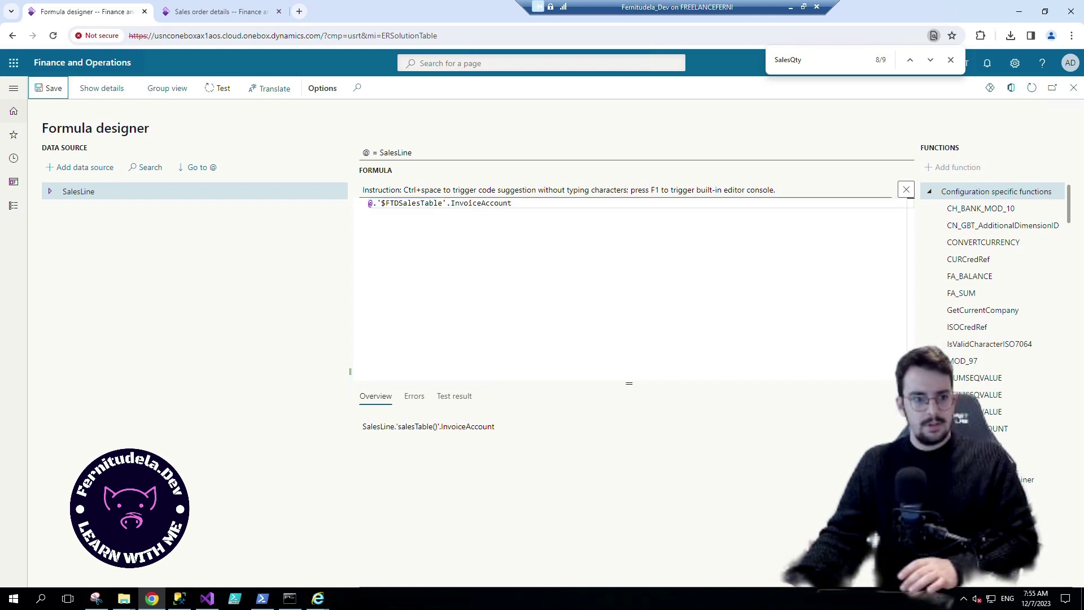
{"action": "left_click", "coordinate": [1073, 87]}
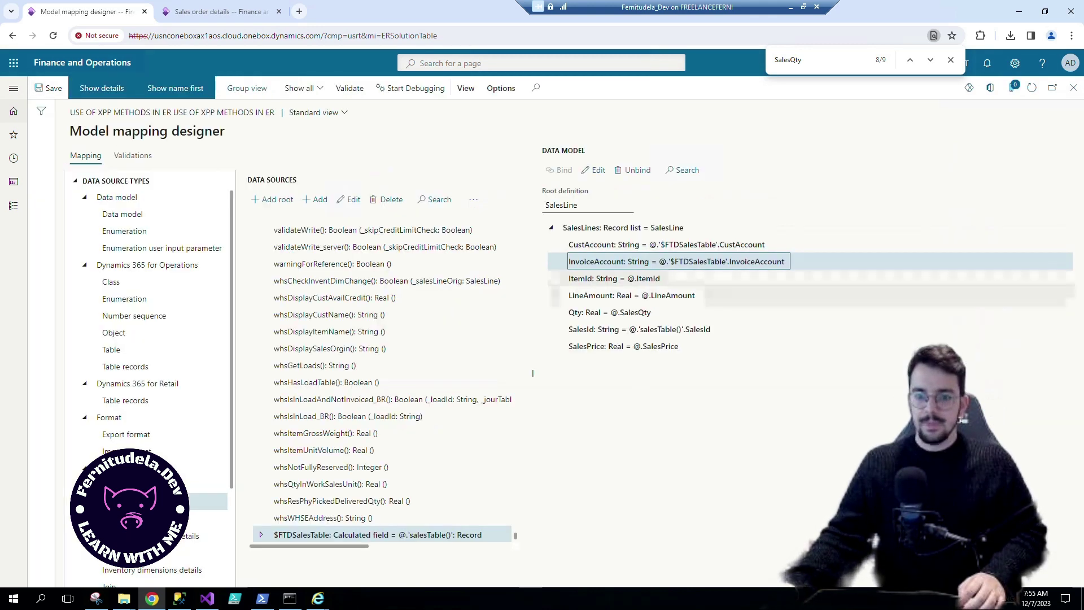
- Change the SalesId binding's formula to @.'$FTDSalesTable'.SalesId and return to the mapping designer
{"action": "left_click", "coordinate": [638, 329]}
{"action": "left_click", "coordinate": [594, 169]}
{"action": "left_click_drag", "start_coordinate": [438, 204], "coordinate": [368, 203]}
{"action": "type", "text": "@.'$FTDSalesTable'."}
{"action": "key", "text": "BackSpace"}
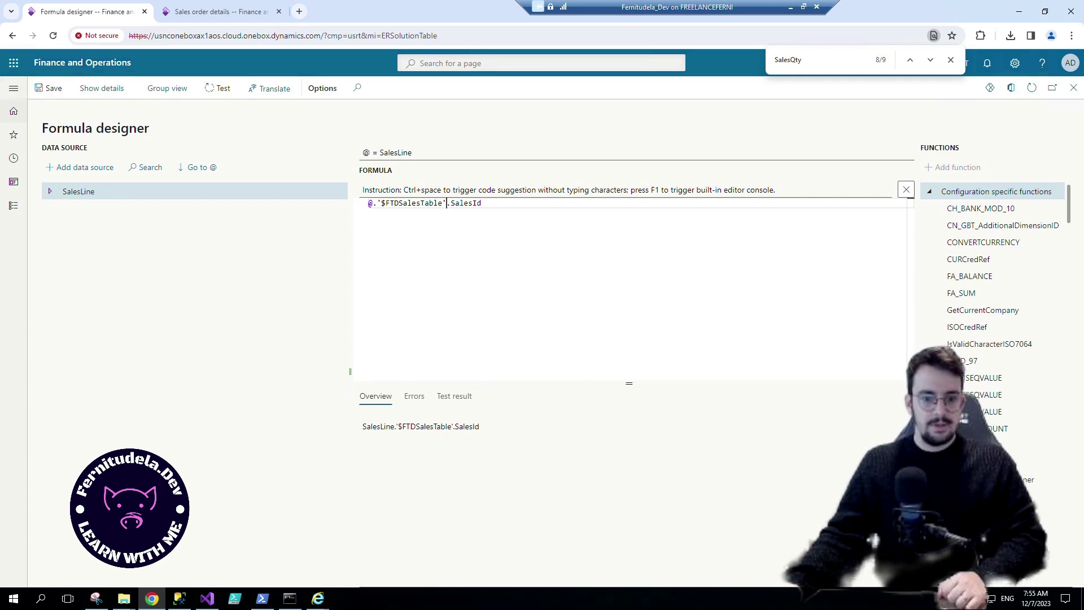
{"action": "left_click", "coordinate": [1073, 88]}
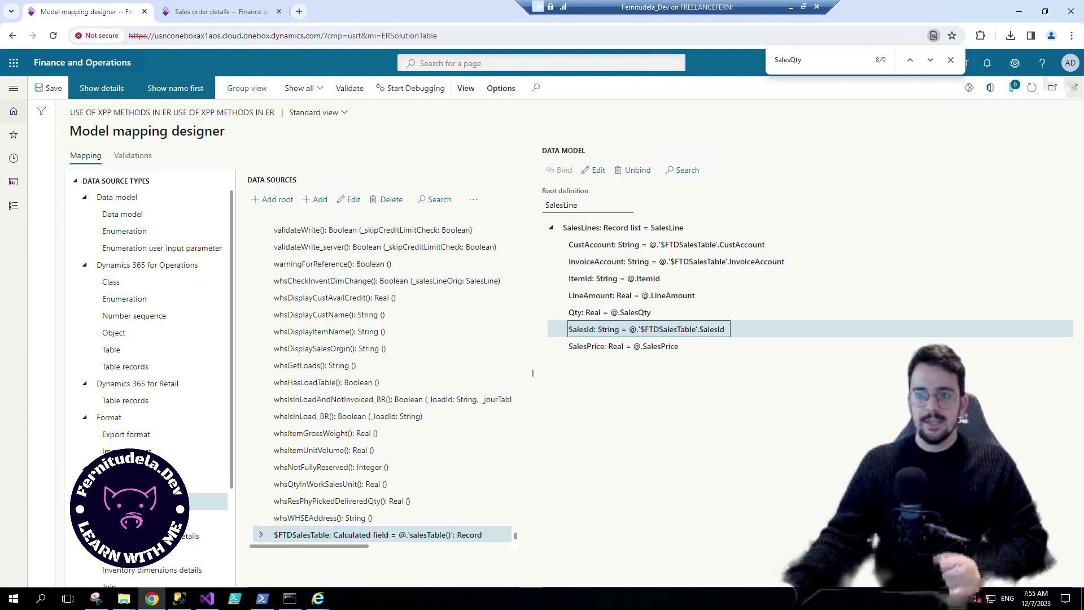
- Close the mapping designer and run the SalesLine mapping with the existing sales order filter
{"action": "left_click", "coordinate": [1074, 88]}
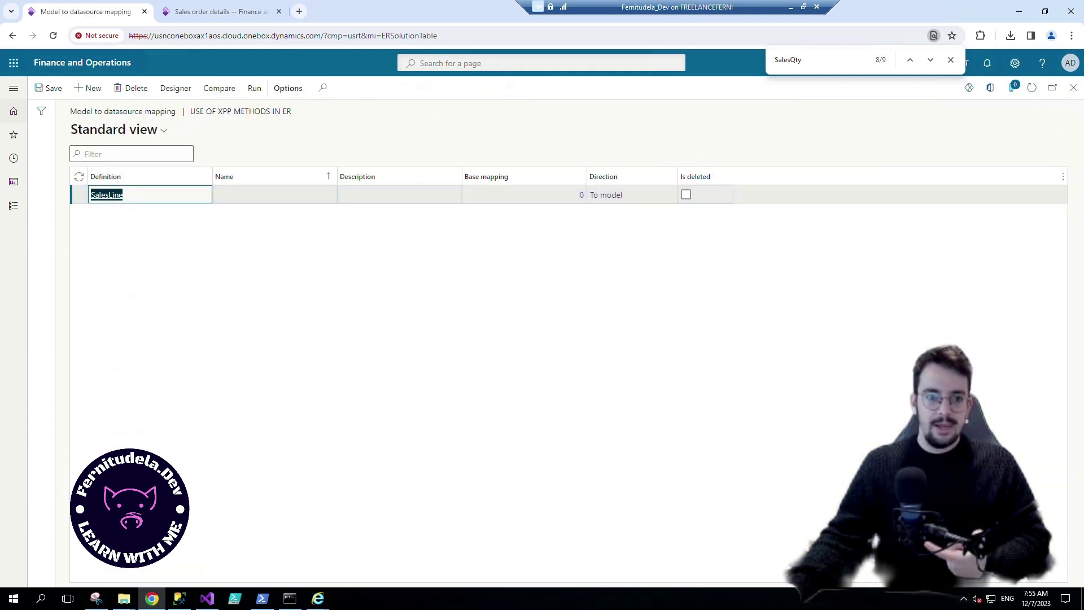
{"action": "left_click", "coordinate": [275, 194]}
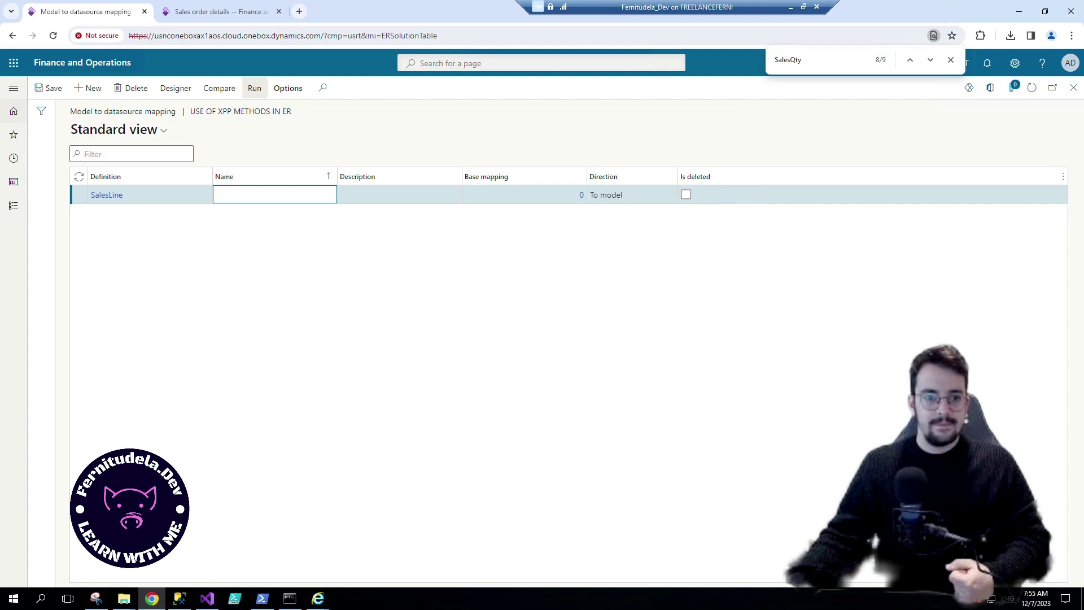
{"action": "left_click", "coordinate": [254, 87]}
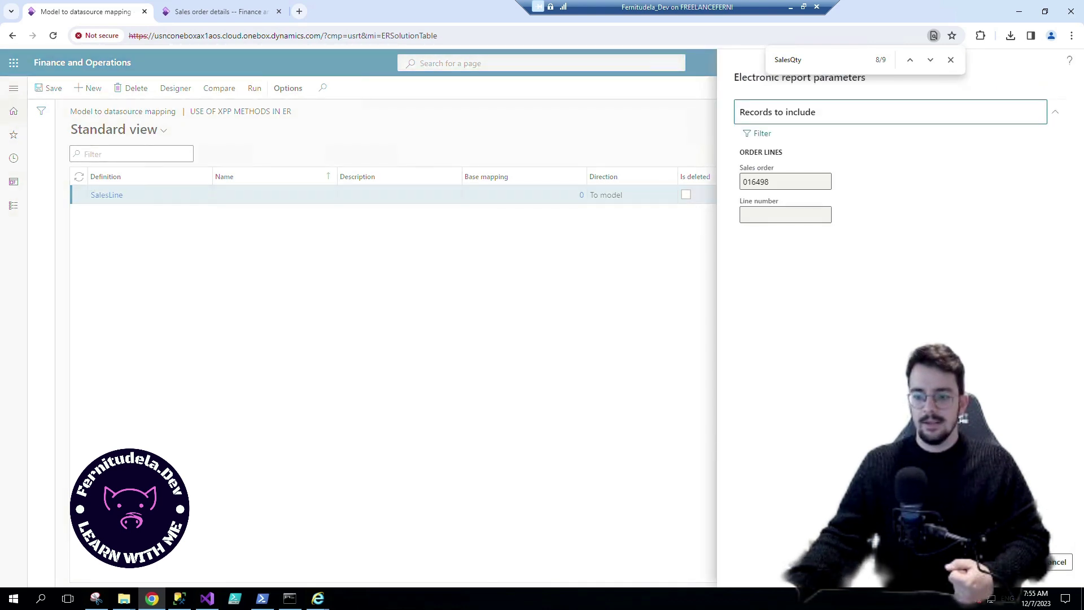
{"action": "left_click", "coordinate": [1014, 562]}
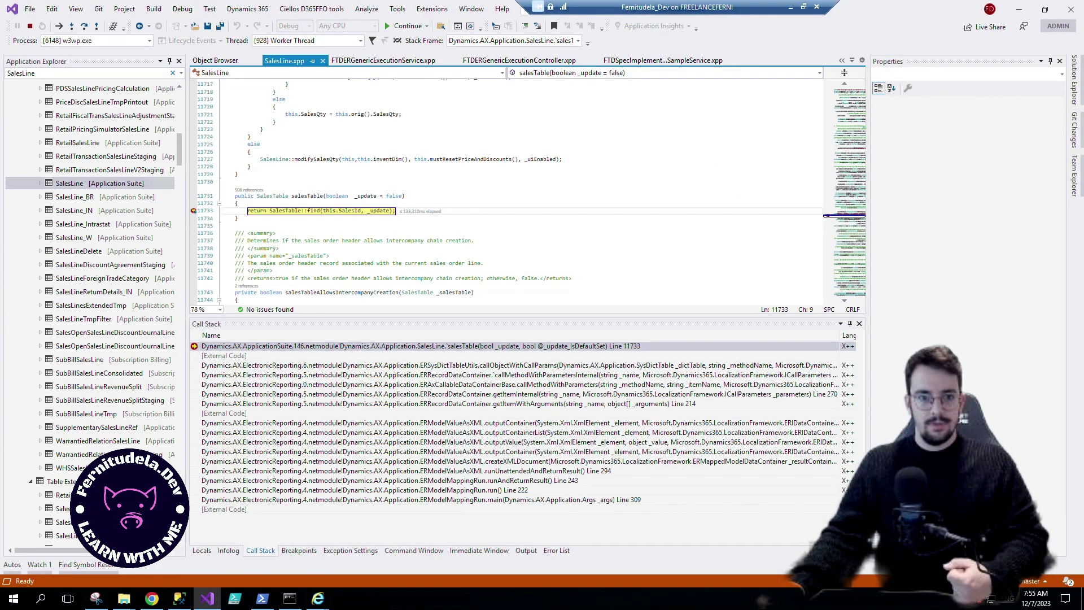
- Continue execution from the salesTable() breakpoint, check Visual Studio for further breakpoint hits, and return to the model mapping page
{"action": "left_click", "coordinate": [404, 26]}
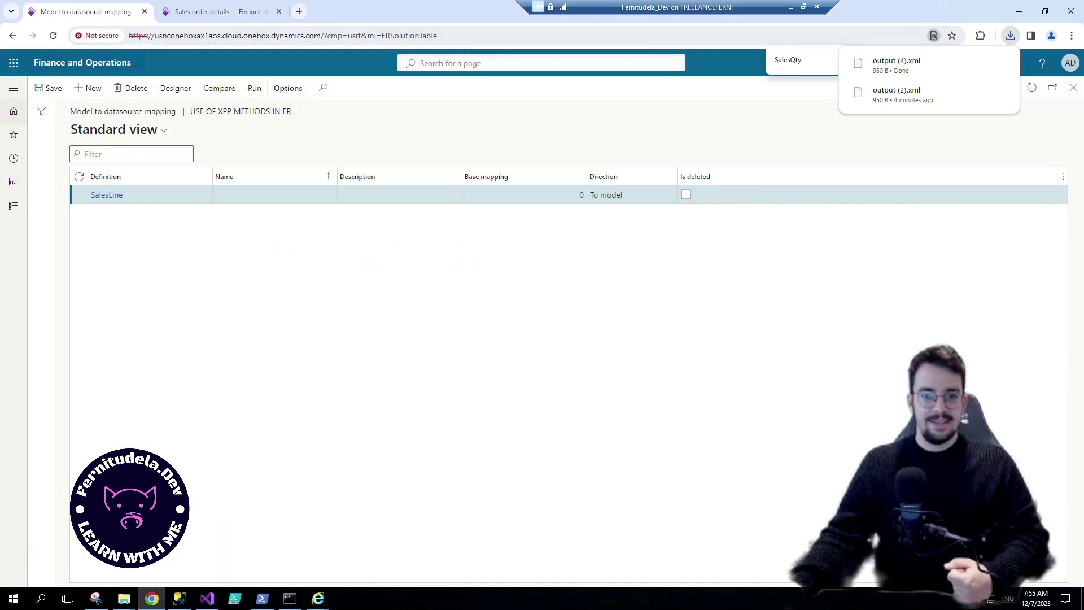
{"action": "left_click", "coordinate": [207, 598]}
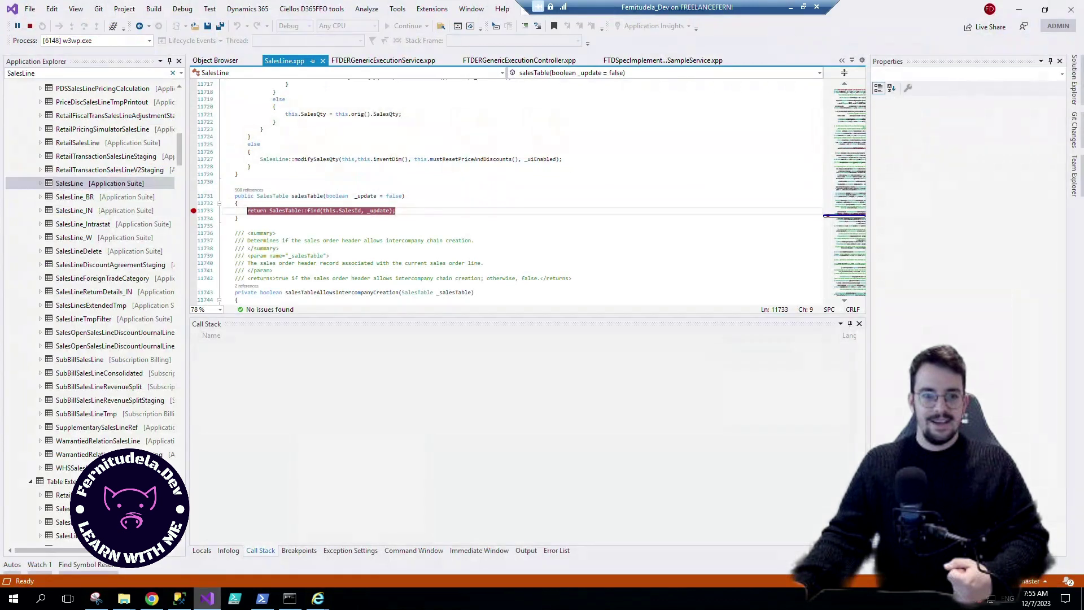
{"action": "left_click", "coordinate": [207, 598]}
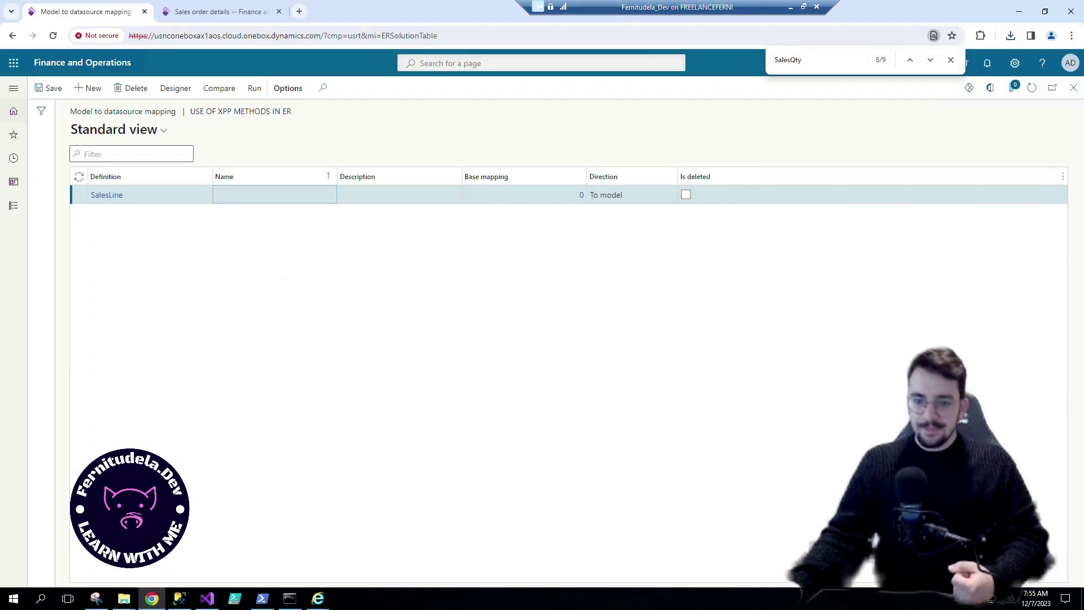